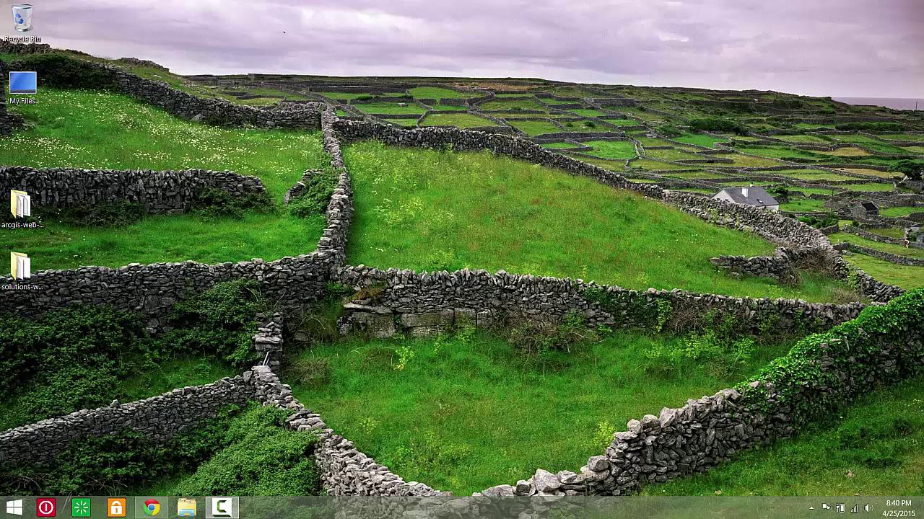
Step: Launch the local Web AppBuilder by running startup.bat in the arcgis-web-appbuilder-1.1 folder
{"action": "double_click", "coordinate": [22, 208]}
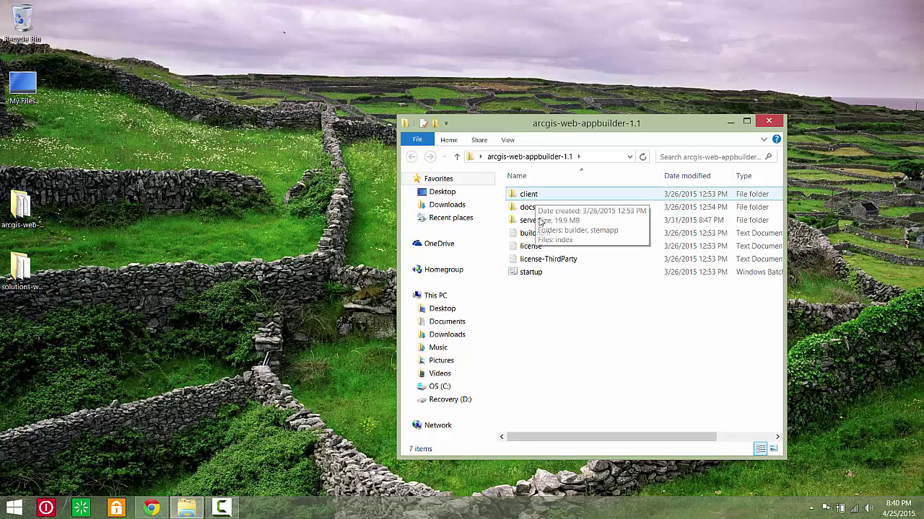
{"action": "double_click", "coordinate": [555, 275]}
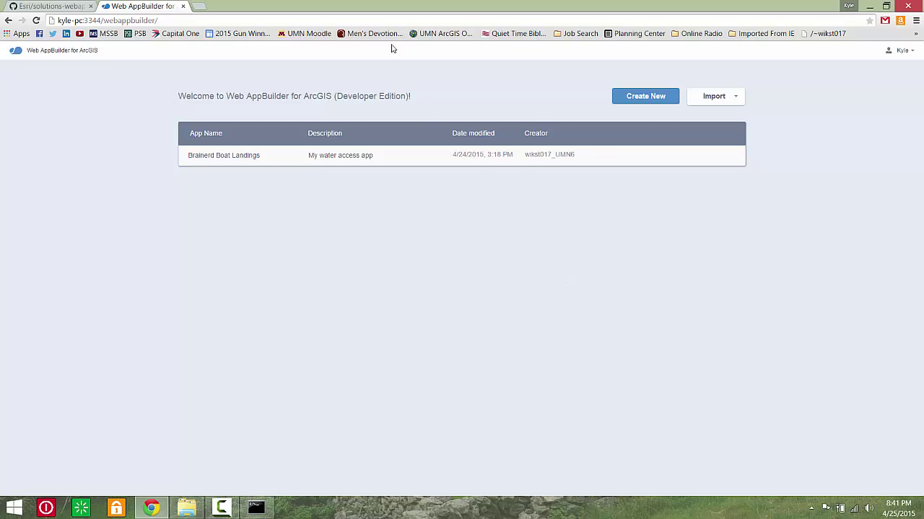
{"action": "left_click", "coordinate": [395, 20]}
Step: Load the stemapp builder by appending ?id=stemapp to the builder page URL
{"action": "left_click", "coordinate": [394, 20]}
{"action": "type", "text": "id="}
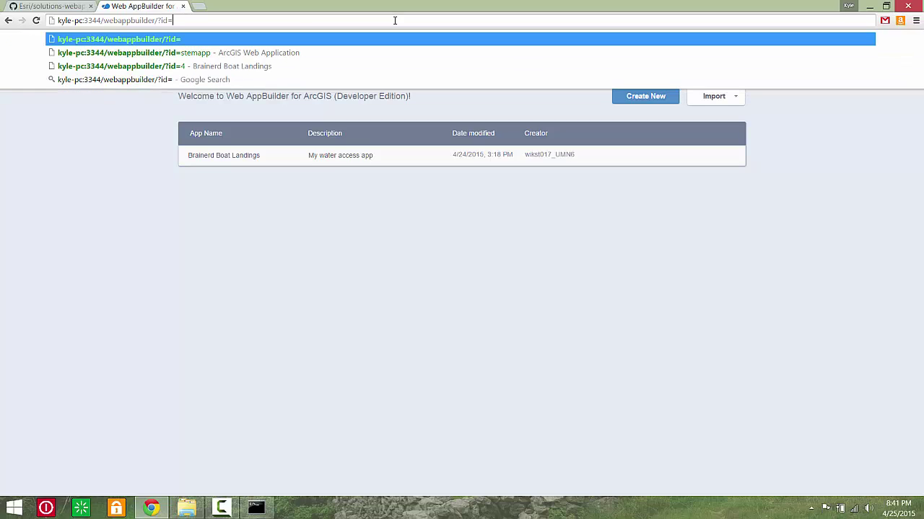
{"action": "type", "text": "stemapp"}
{"action": "key", "text": "Return"}
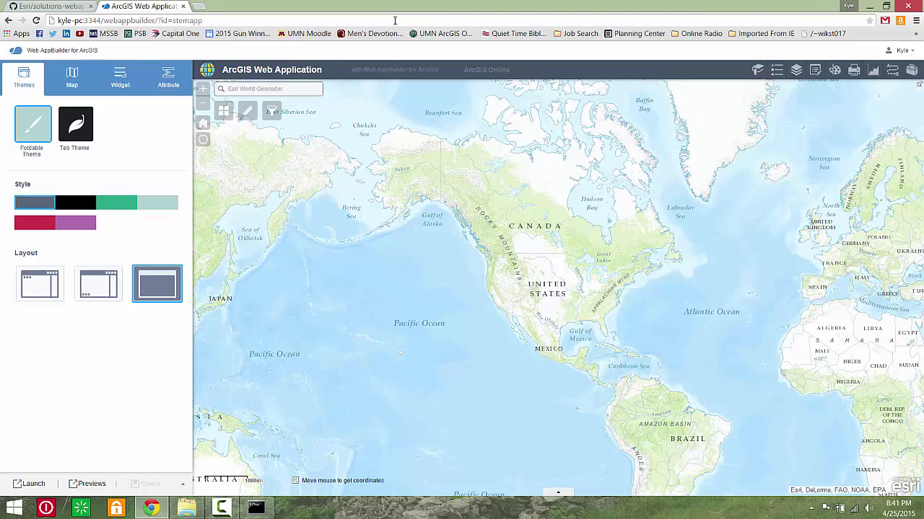
Step: Browse in File Explorer to client > stemapp > widgets > samplewidgets
{"action": "left_click", "coordinate": [187, 510]}
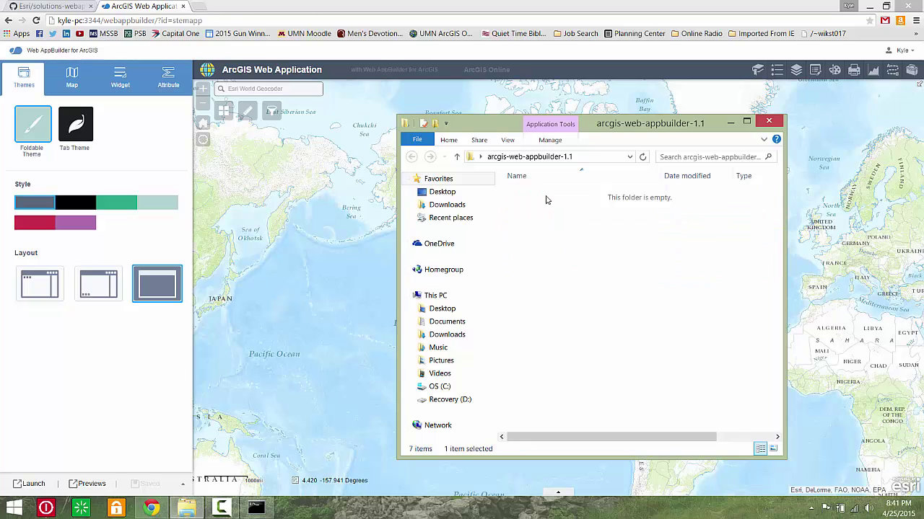
{"action": "double_click", "coordinate": [547, 200]}
{"action": "double_click", "coordinate": [546, 207]}
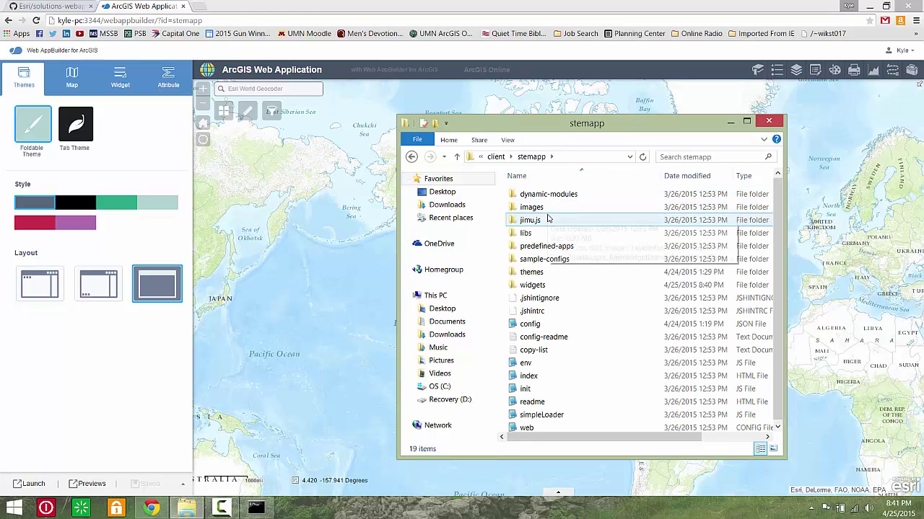
{"action": "double_click", "coordinate": [567, 285]}
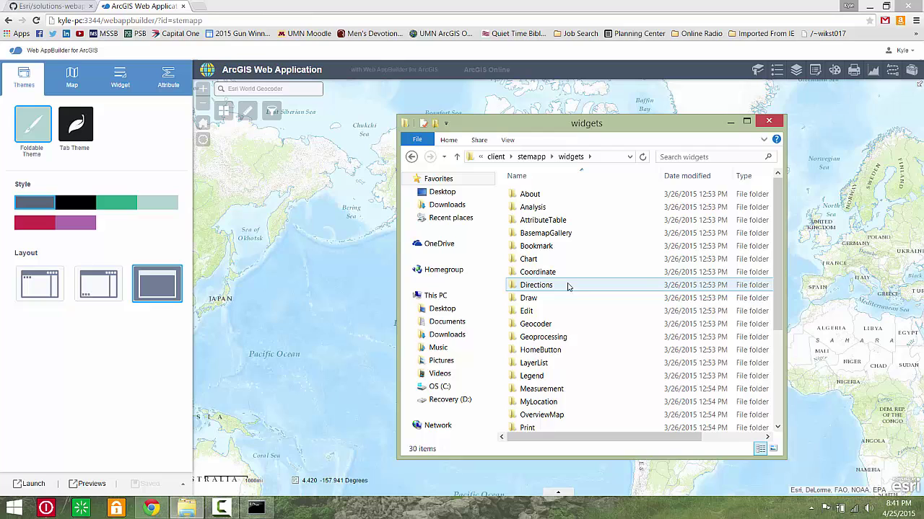
{"action": "scroll", "coordinate": [600, 347], "scroll_direction": "down", "scroll_amount": 1}
{"action": "scroll", "coordinate": [603, 352], "scroll_direction": "down", "scroll_amount": 1}
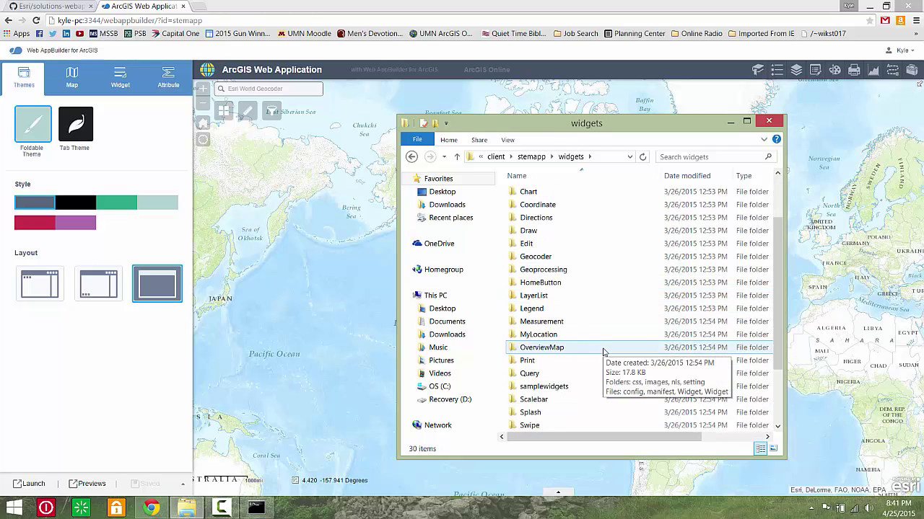
{"action": "left_click", "coordinate": [567, 389]}
{"action": "double_click", "coordinate": [567, 389]}
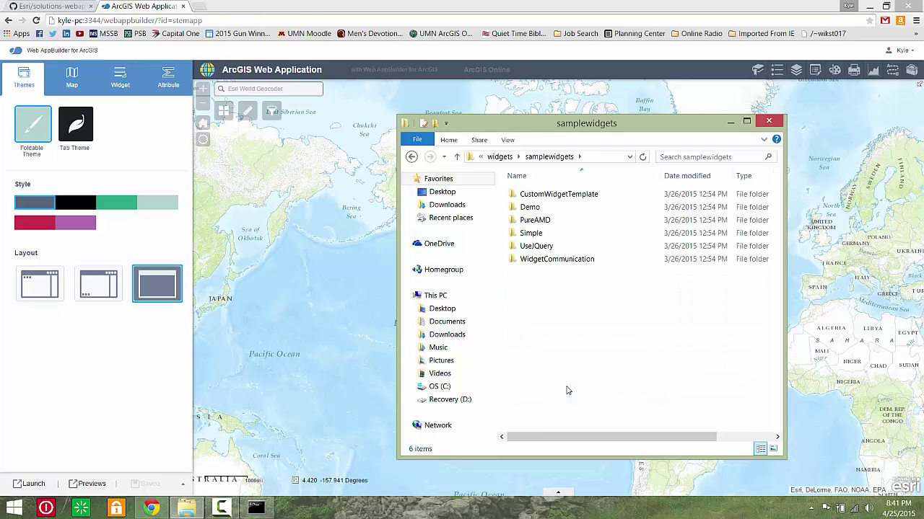
Step: Look over the CustomWidgetTemplate's Widget.html, then return to samplewidgets
{"action": "double_click", "coordinate": [587, 194]}
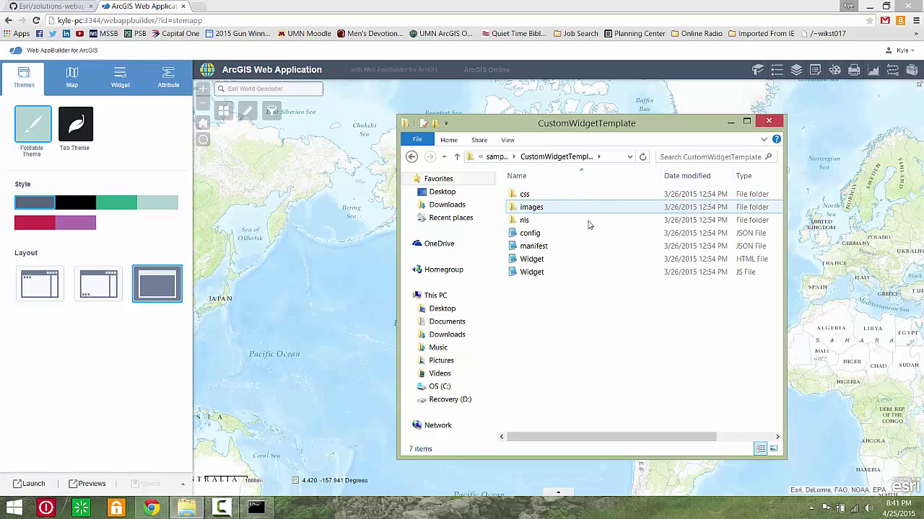
{"action": "double_click", "coordinate": [558, 260]}
{"action": "left_click", "coordinate": [664, 100]}
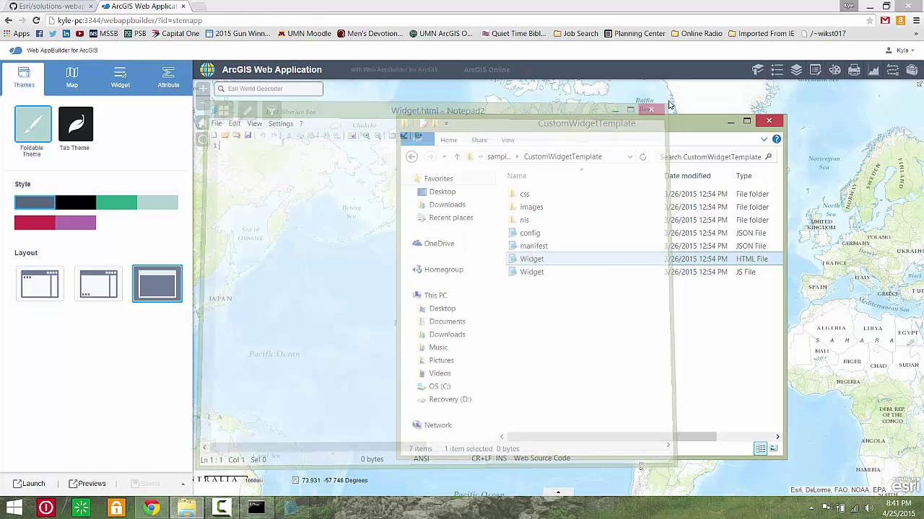
{"action": "left_click", "coordinate": [413, 158]}
Step: Copy the Demo folder into the stemapp widgets folder and return to the builder
{"action": "right_click", "coordinate": [543, 209]}
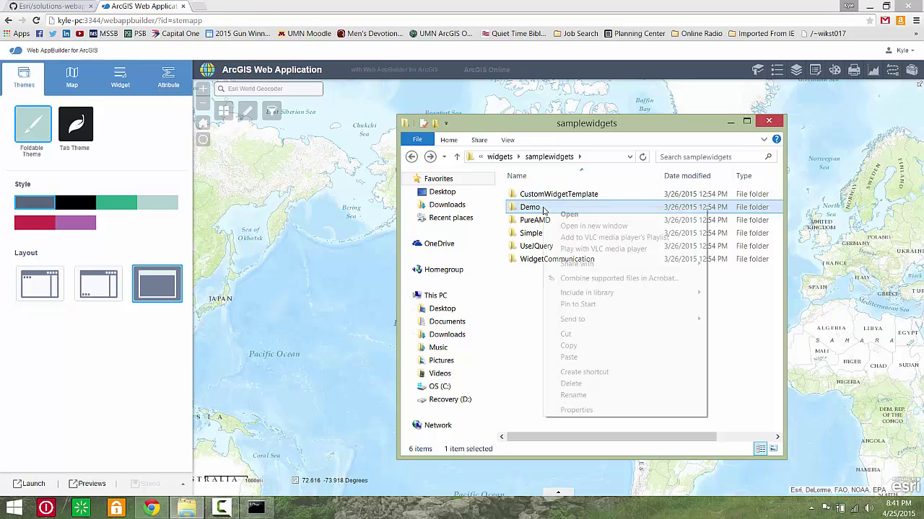
{"action": "left_click", "coordinate": [577, 347]}
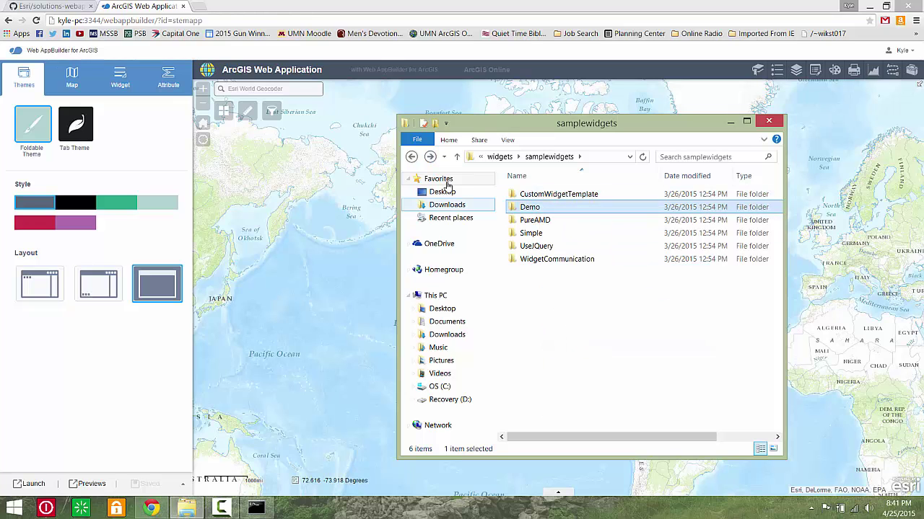
{"action": "left_click", "coordinate": [412, 156]}
{"action": "scroll", "coordinate": [563, 325], "scroll_direction": "down", "scroll_amount": 3}
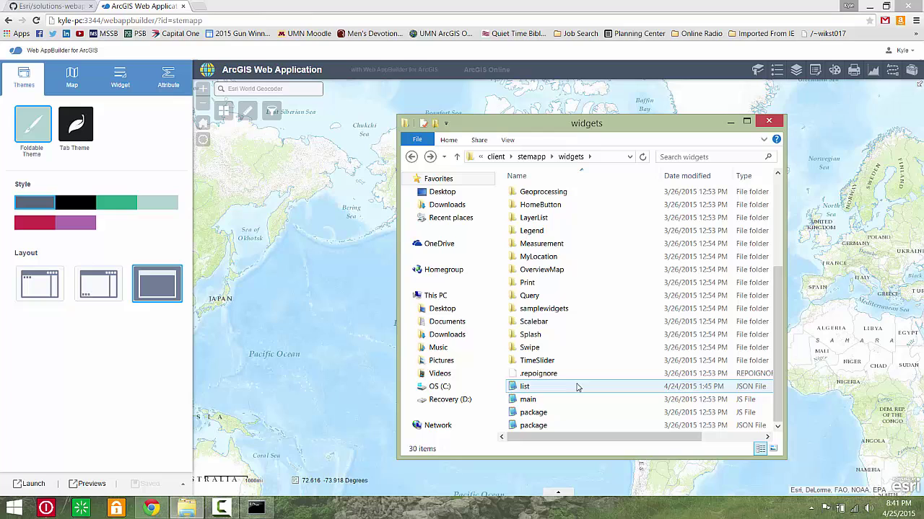
{"action": "right_click", "coordinate": [577, 386]}
{"action": "left_click", "coordinate": [602, 321]}
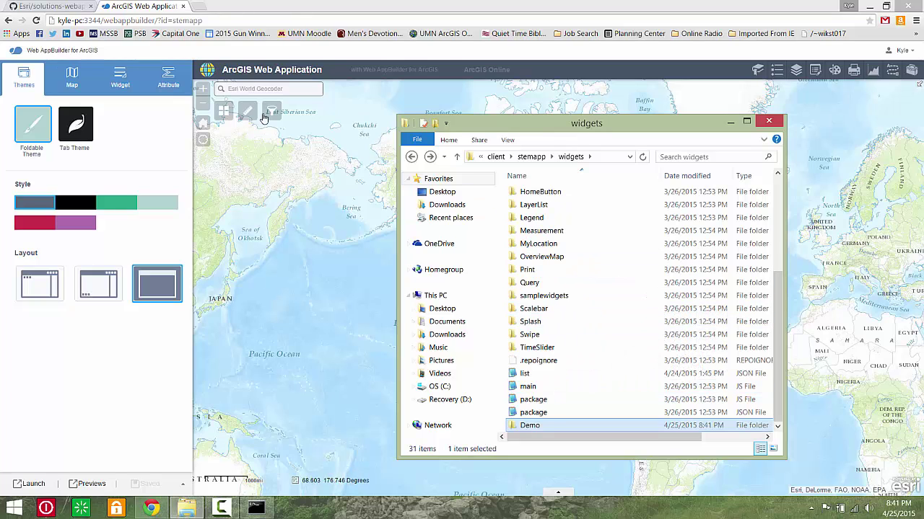
{"action": "left_click", "coordinate": [35, 21]}
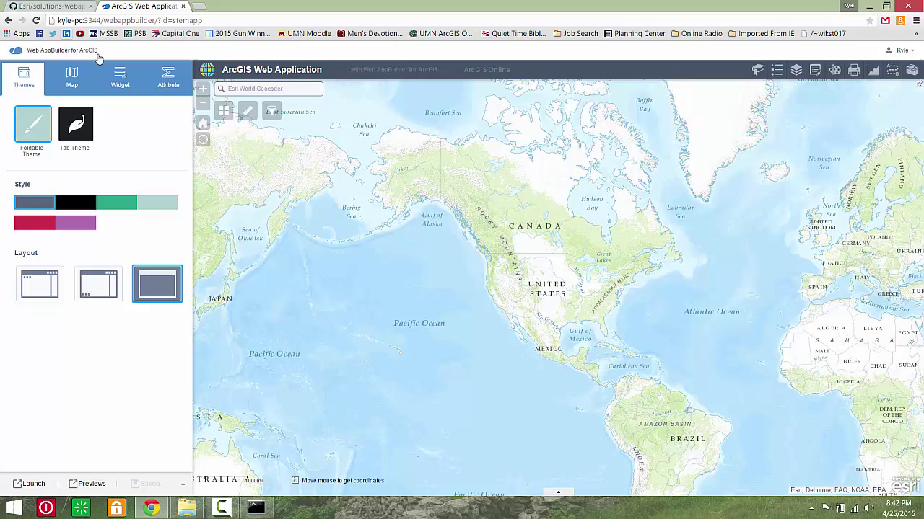
Step: Add the Demo widget to the Header Controller, then open its panel to view the demo text
{"action": "left_click", "coordinate": [119, 80]}
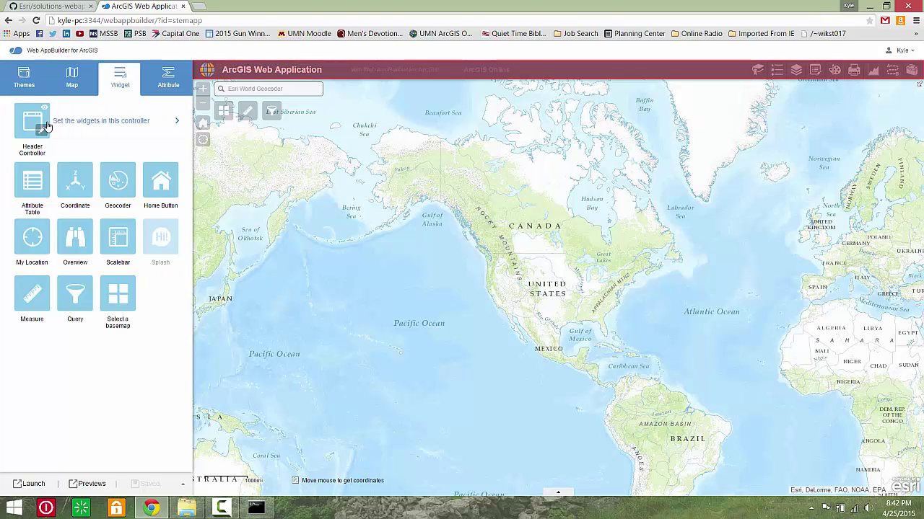
{"action": "left_click", "coordinate": [69, 122]}
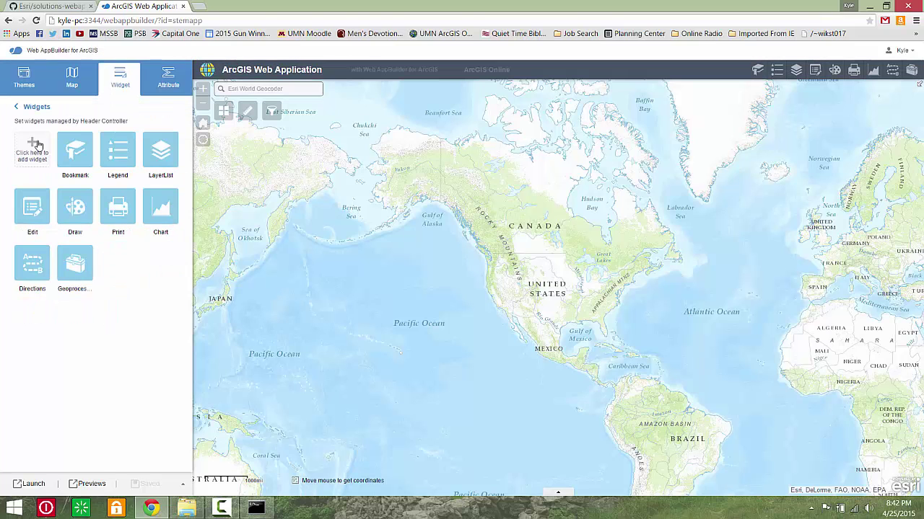
{"action": "left_click", "coordinate": [39, 145]}
{"action": "left_click", "coordinate": [457, 176]}
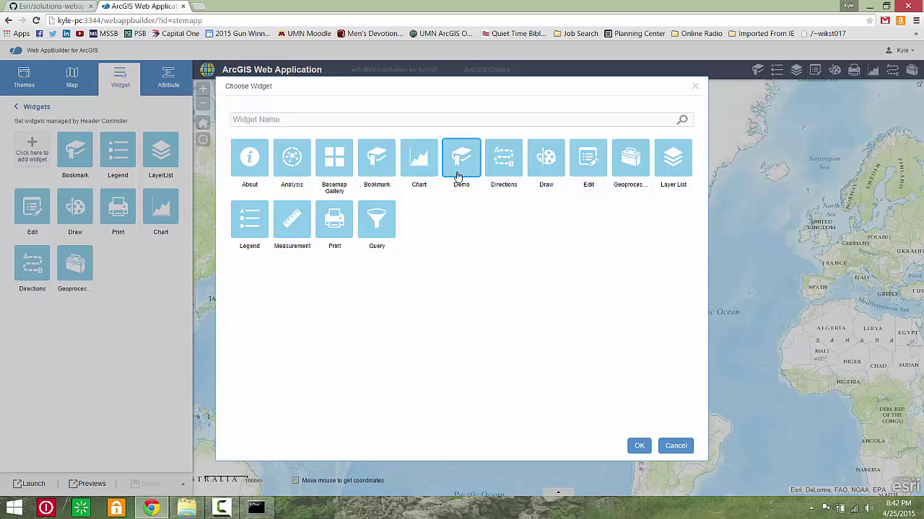
{"action": "left_click", "coordinate": [637, 445]}
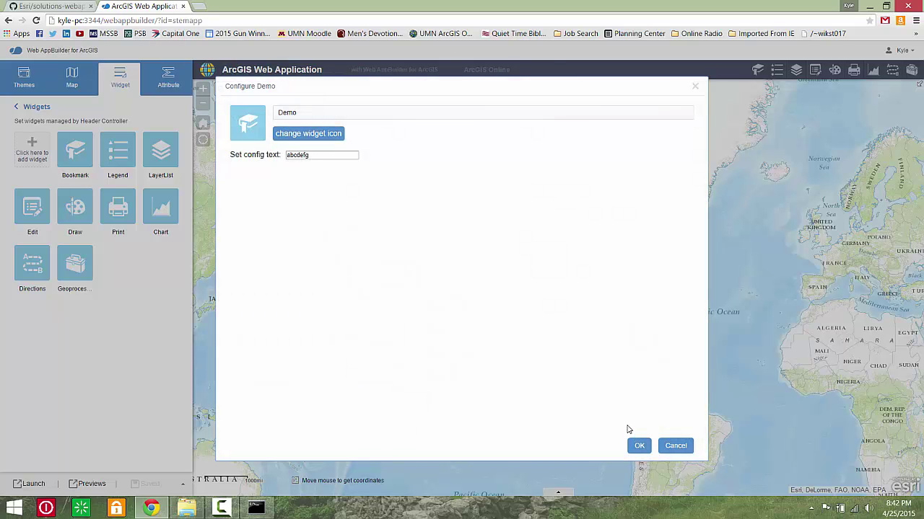
{"action": "left_click", "coordinate": [645, 446]}
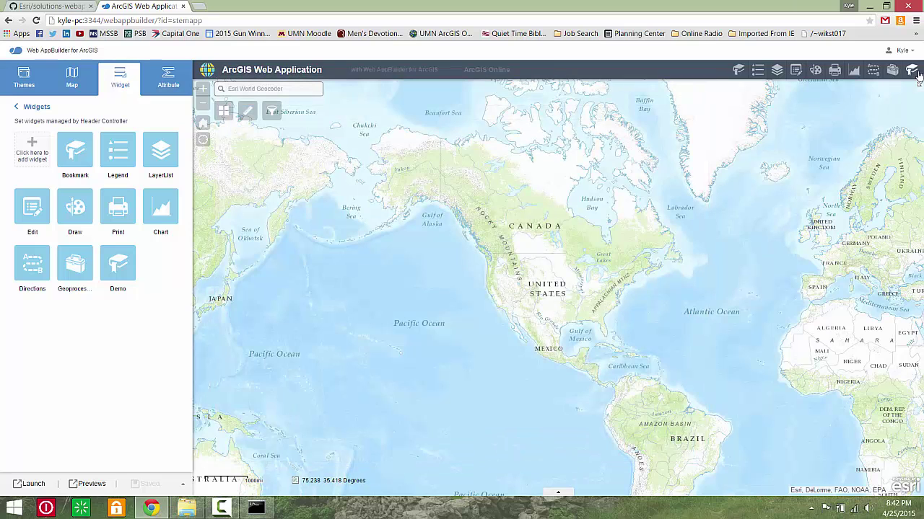
{"action": "left_click", "coordinate": [912, 69]}
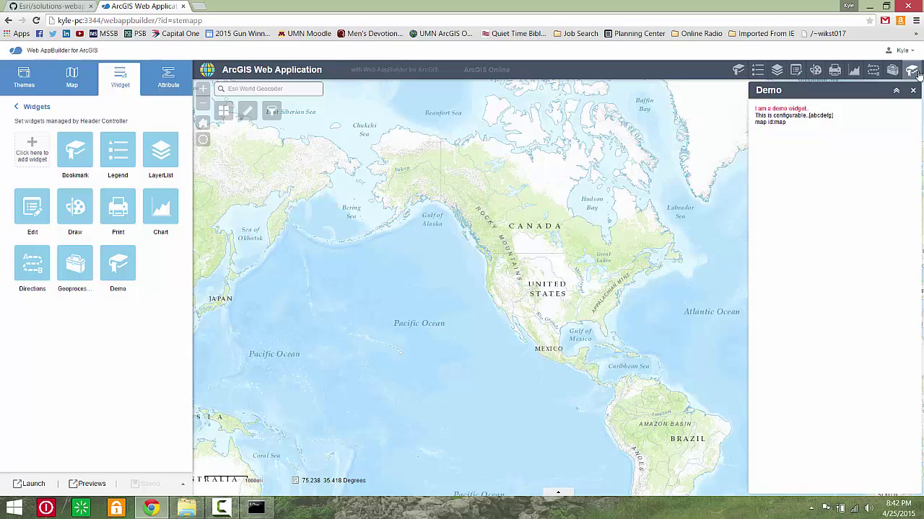
{"action": "left_click", "coordinate": [914, 93]}
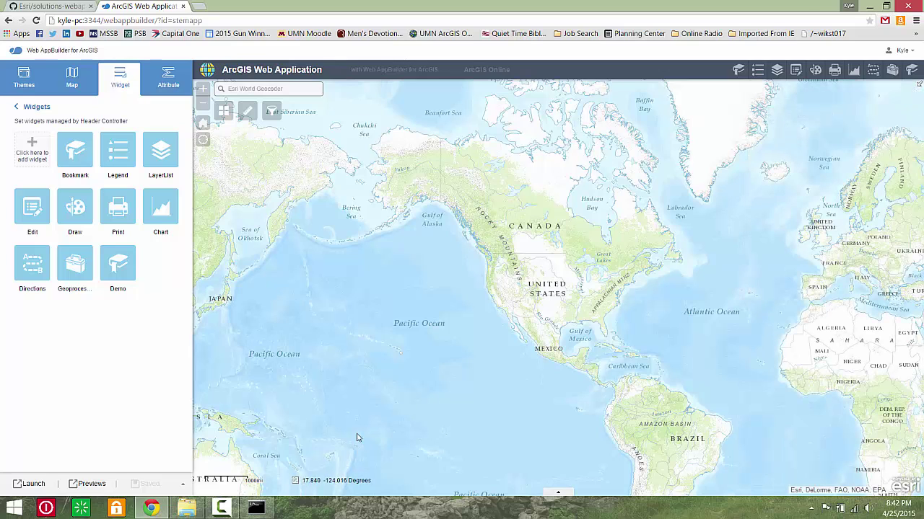
Step: Open the copied Demo widget folder and look over its Widget.html file
{"action": "left_click", "coordinate": [200, 510]}
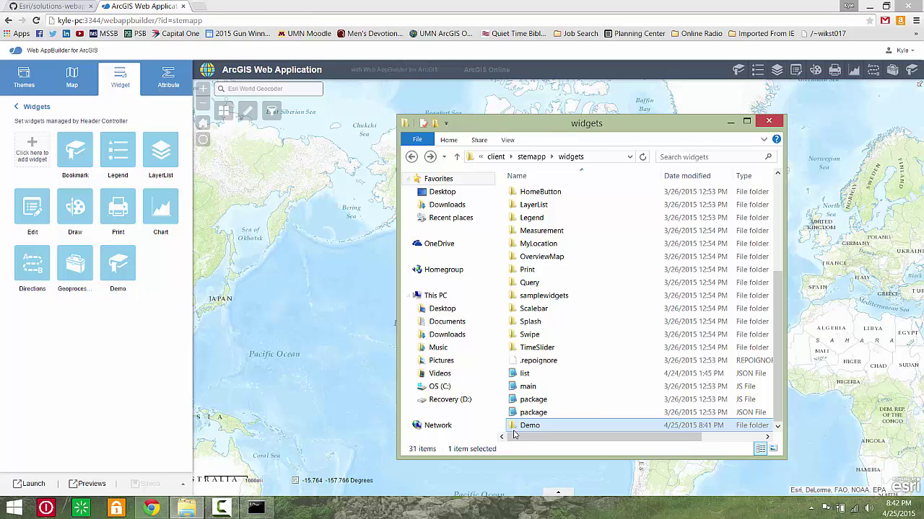
{"action": "double_click", "coordinate": [537, 427]}
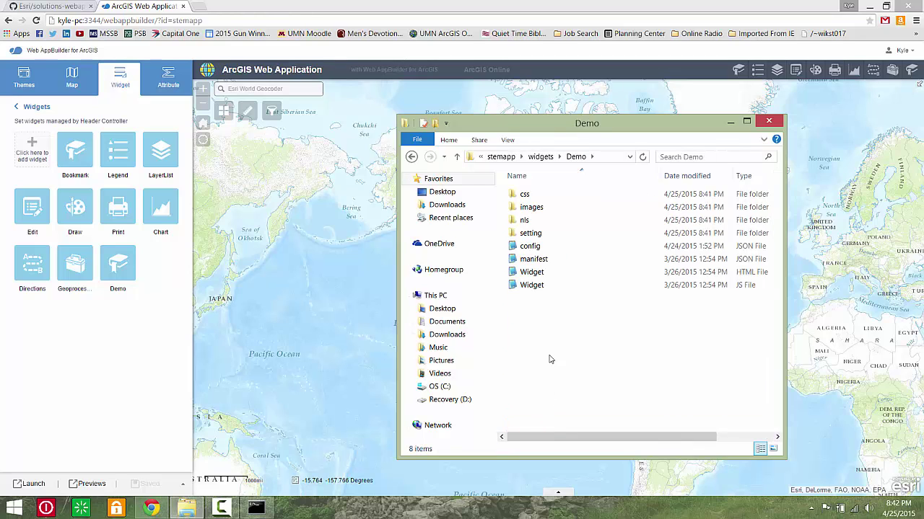
{"action": "double_click", "coordinate": [546, 273]}
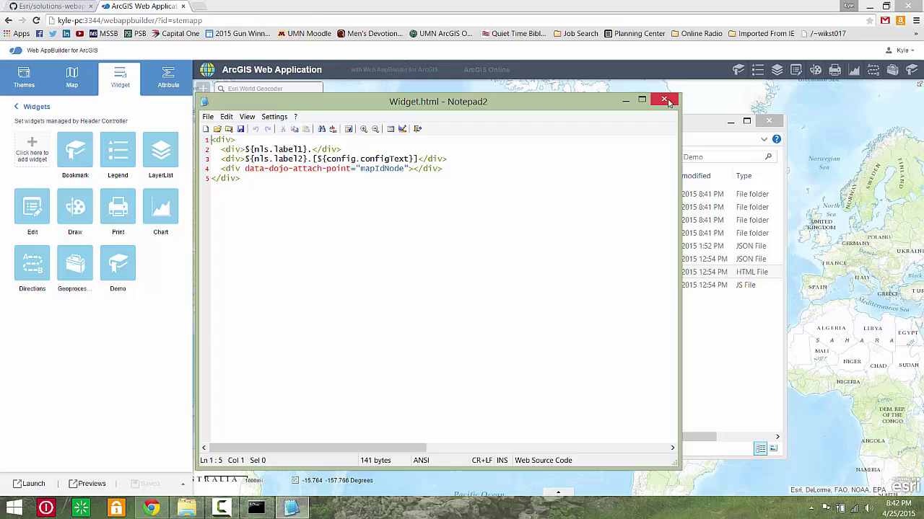
{"action": "left_click", "coordinate": [664, 100]}
Step: Change configText in config.json from abcdefg to 'My widget text' and save
{"action": "double_click", "coordinate": [566, 246]}
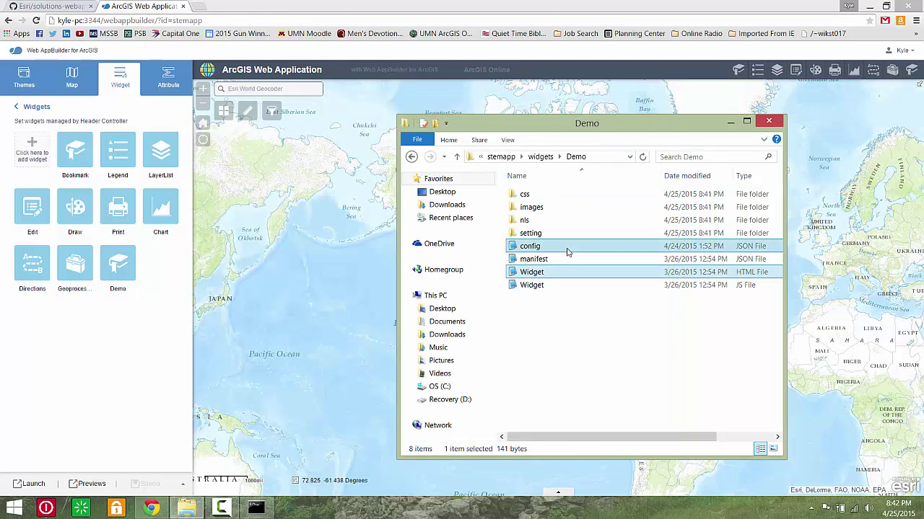
{"action": "left_click_drag", "start_coordinate": [324, 148], "coordinate": [287, 149]}
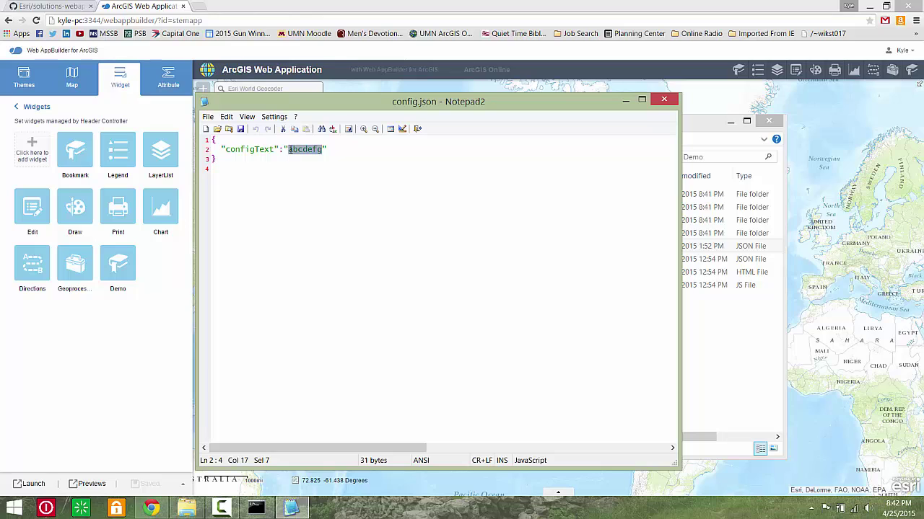
{"action": "type", "text": "h"}
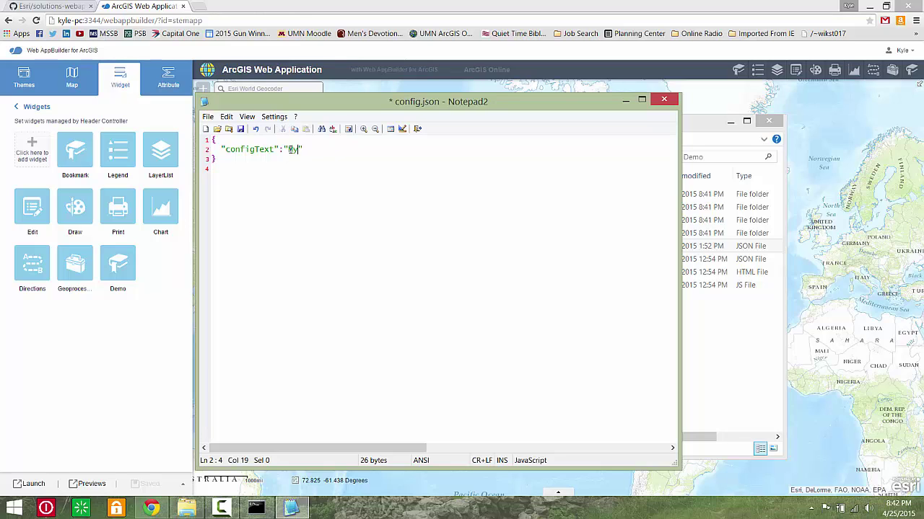
{"action": "type", "text": "dget tex"}
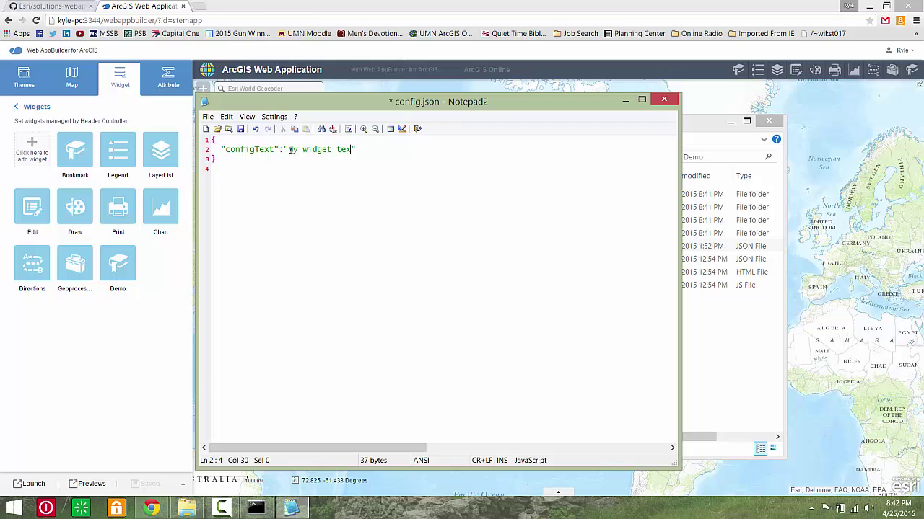
{"action": "type", "text": "t"}
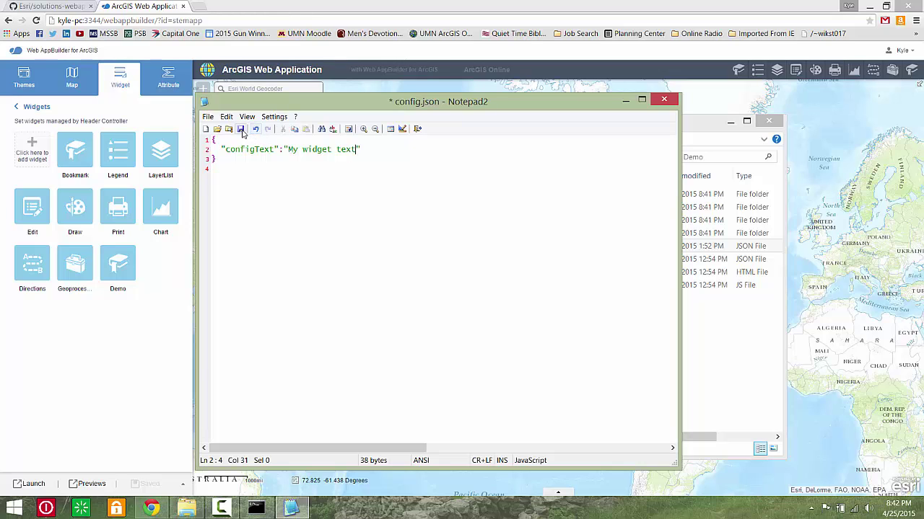
{"action": "left_click", "coordinate": [240, 128]}
{"action": "left_click", "coordinate": [626, 102]}
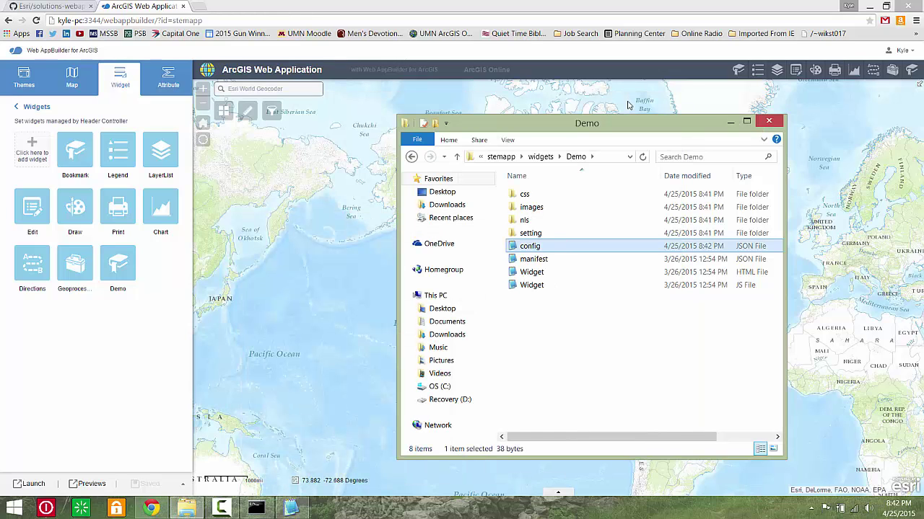
Step: In nls/strings.js, set label1 to 'My new label' and label2 to 'It's better than before', then save
{"action": "double_click", "coordinate": [527, 220]}
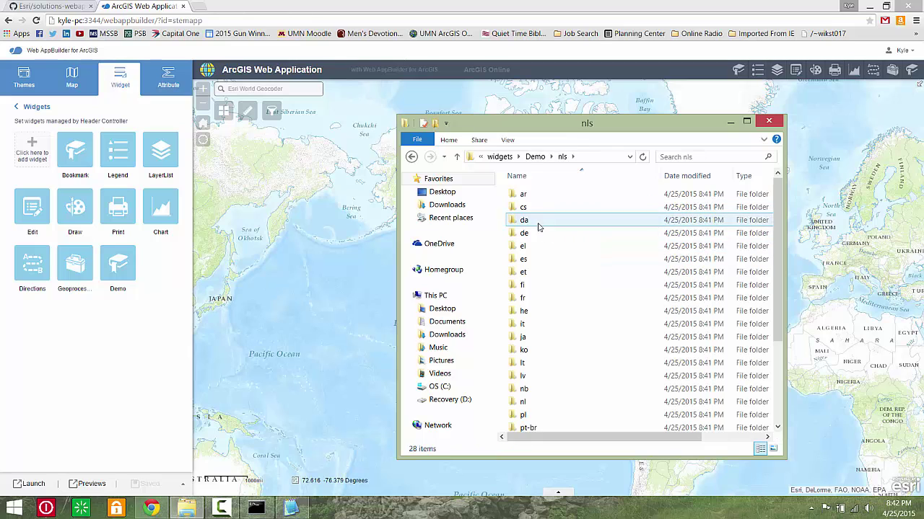
{"action": "scroll", "coordinate": [556, 296], "scroll_direction": "down", "scroll_amount": 3}
{"action": "double_click", "coordinate": [534, 425]}
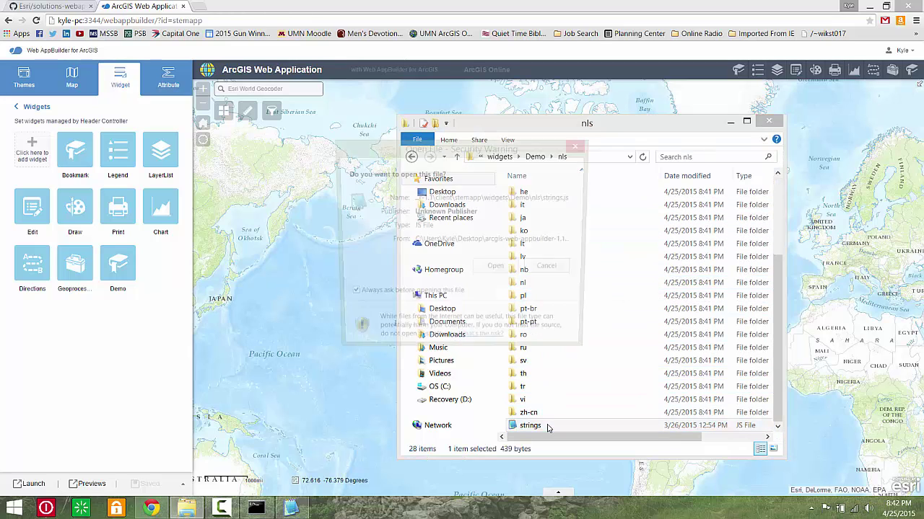
{"action": "left_click", "coordinate": [497, 269]}
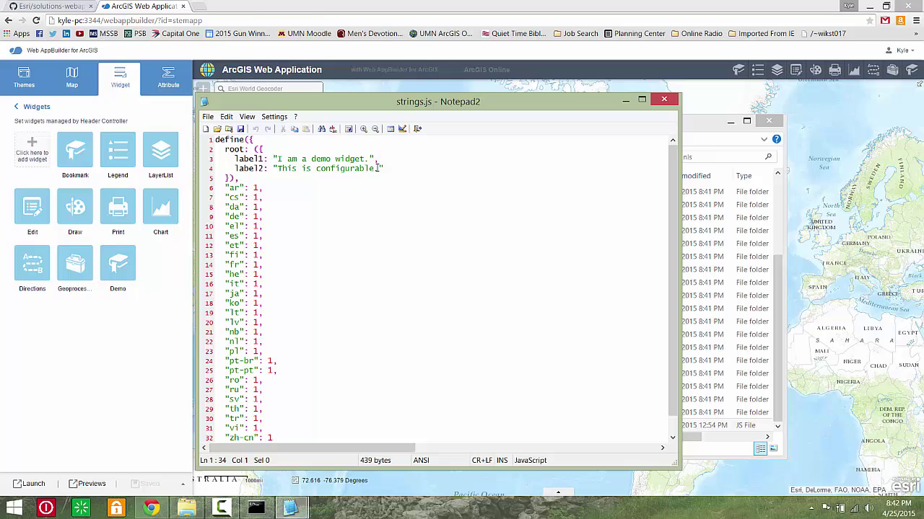
{"action": "left_click_drag", "start_coordinate": [370, 158], "coordinate": [285, 158]}
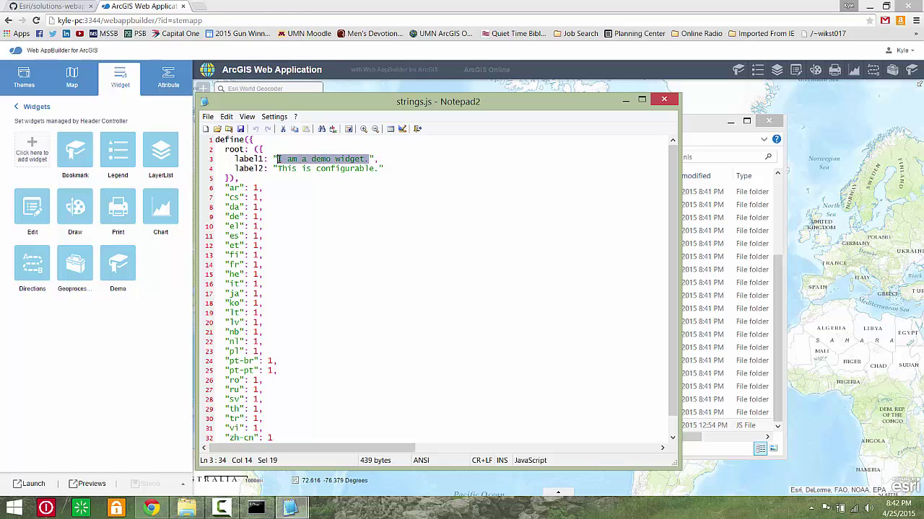
{"action": "type", "text": "My n"}
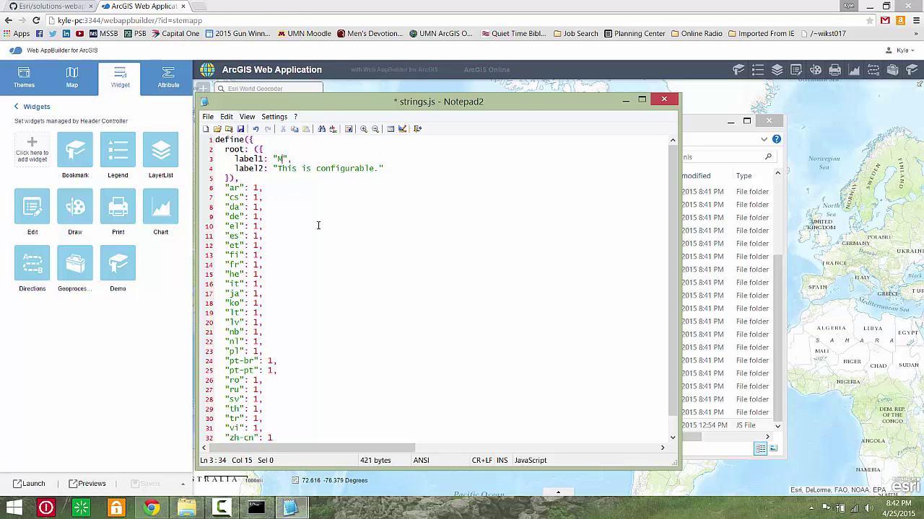
{"action": "type", "text": "ew label"}
{"action": "left_click_drag", "start_coordinate": [377, 169], "coordinate": [280, 169]}
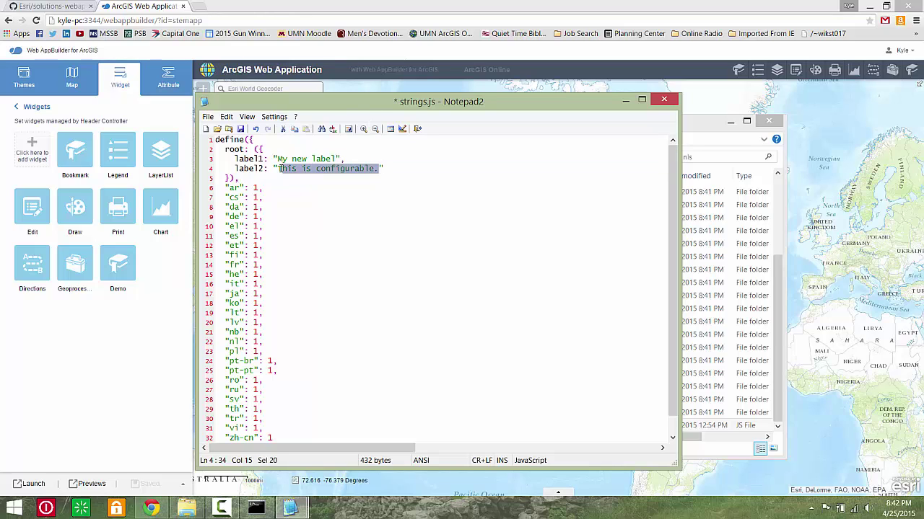
{"action": "type", "text": "It"}
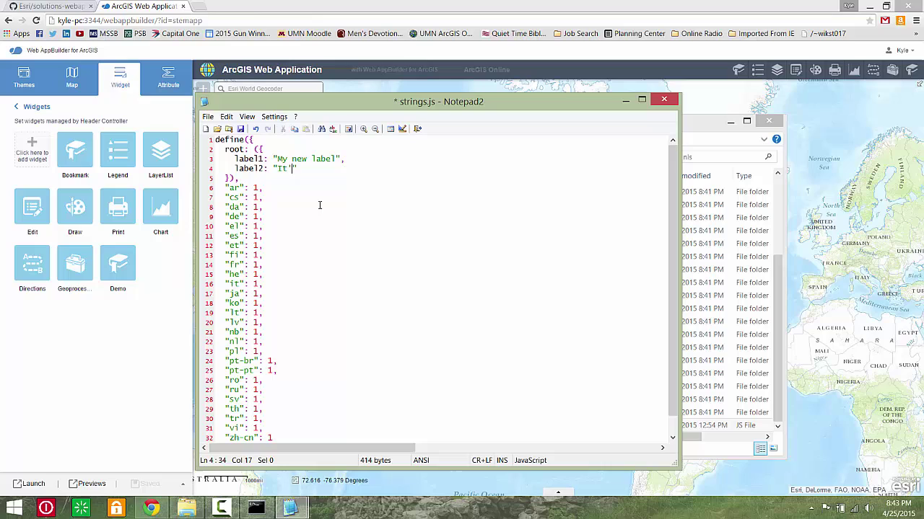
{"action": "type", "text": "'s better than b"}
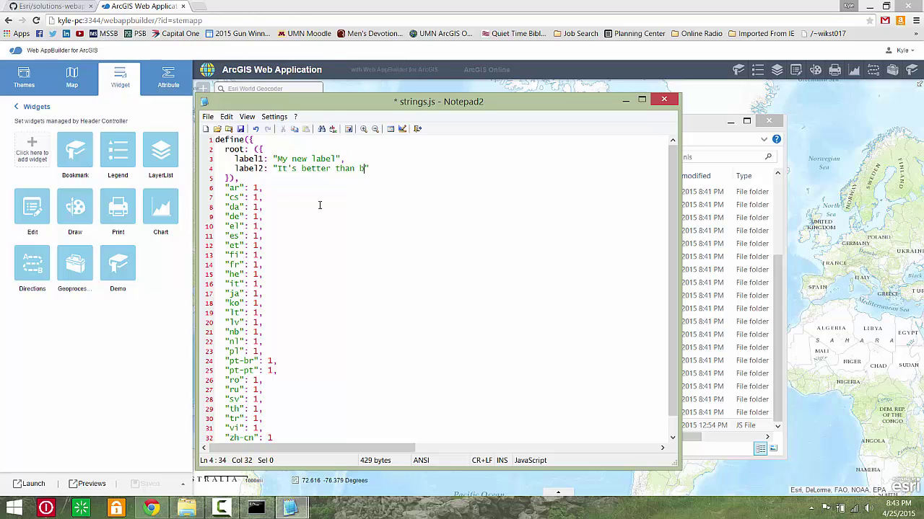
{"action": "type", "text": "efore"}
{"action": "left_click", "coordinate": [240, 129]}
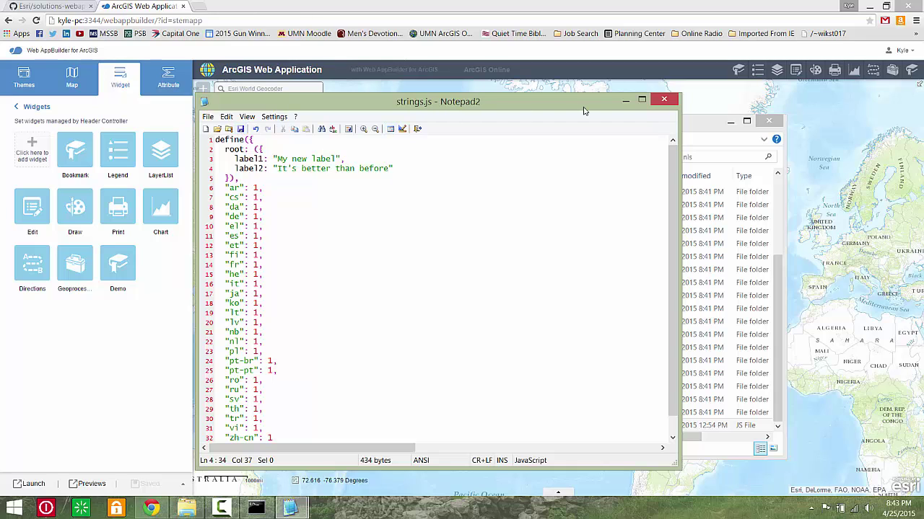
Step: Put Notepad2 and Explorer away and reload the Web AppBuilder page
{"action": "left_click", "coordinate": [625, 103]}
{"action": "left_click", "coordinate": [731, 120]}
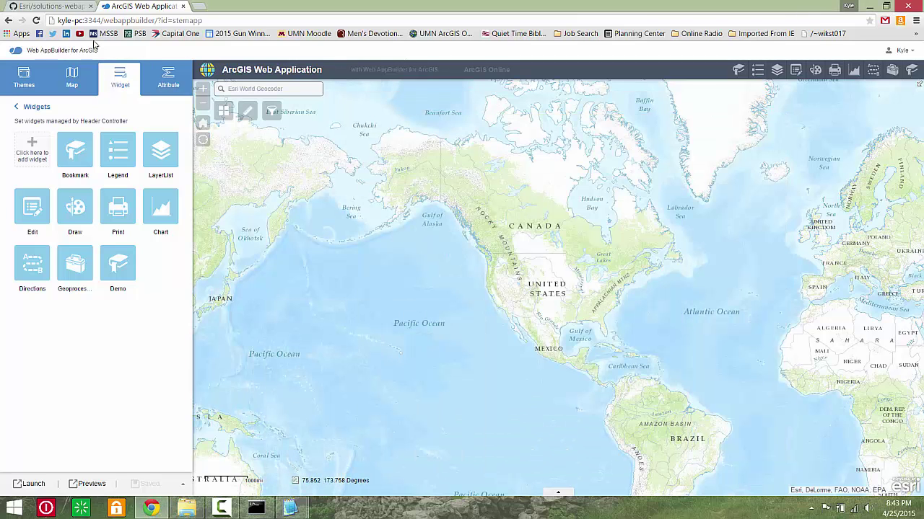
{"action": "left_click", "coordinate": [36, 21]}
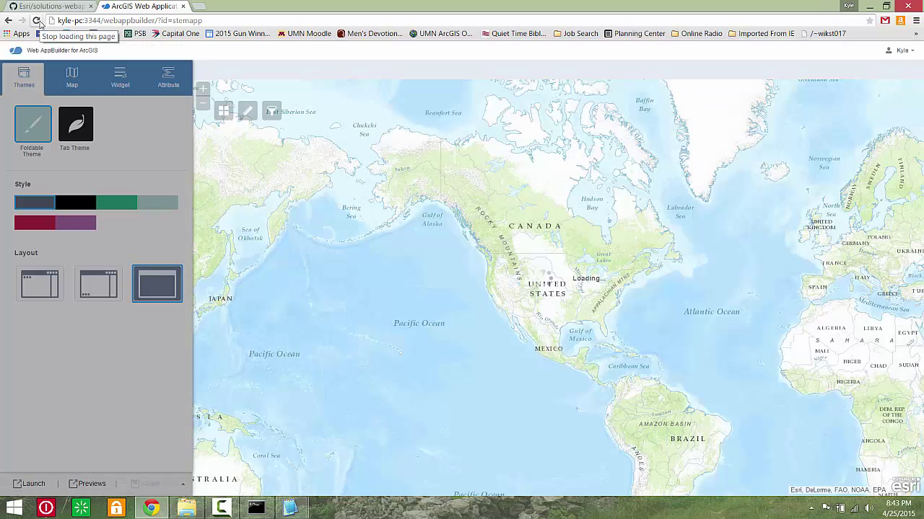
Step: Add the Demo widget to the Header Controller with its default configuration
{"action": "left_click", "coordinate": [119, 81]}
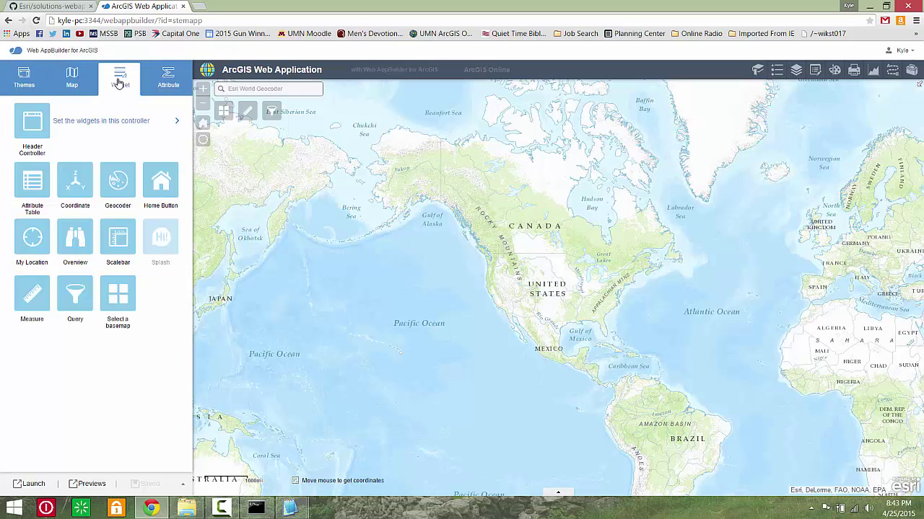
{"action": "left_click", "coordinate": [96, 120]}
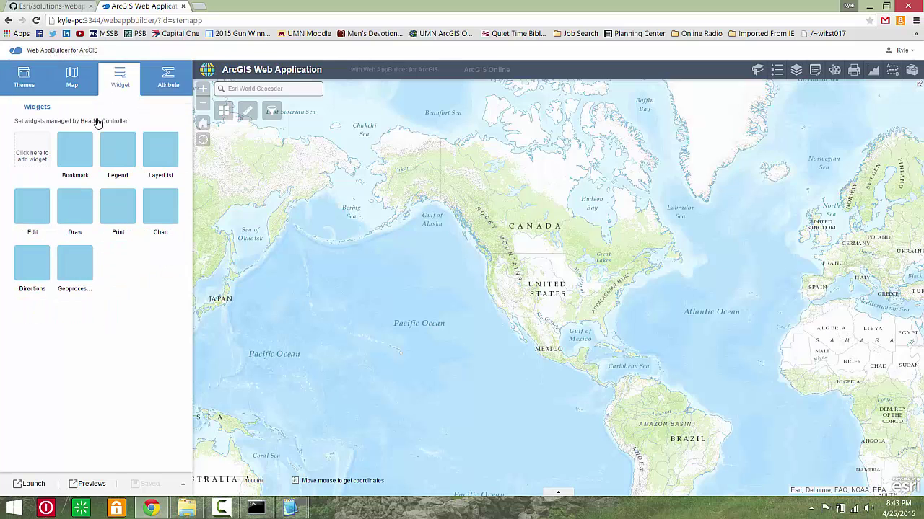
{"action": "left_click", "coordinate": [43, 150]}
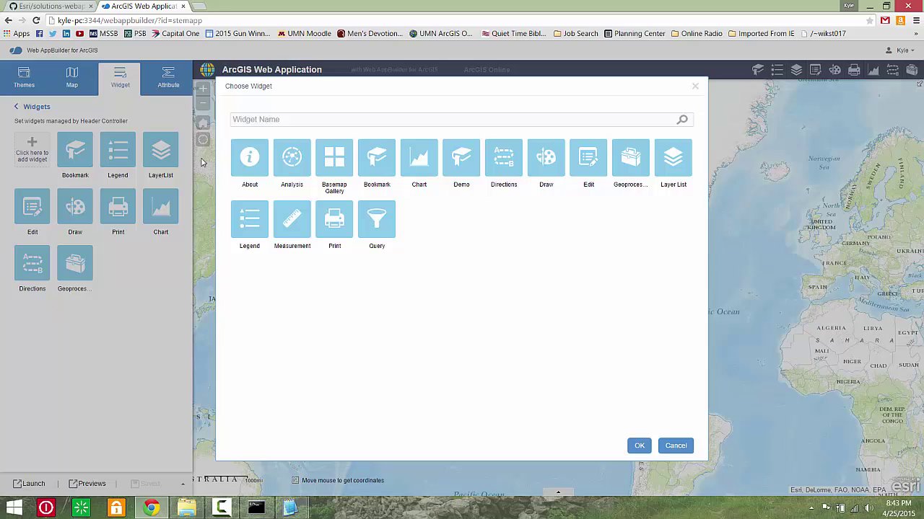
{"action": "left_click", "coordinate": [465, 175]}
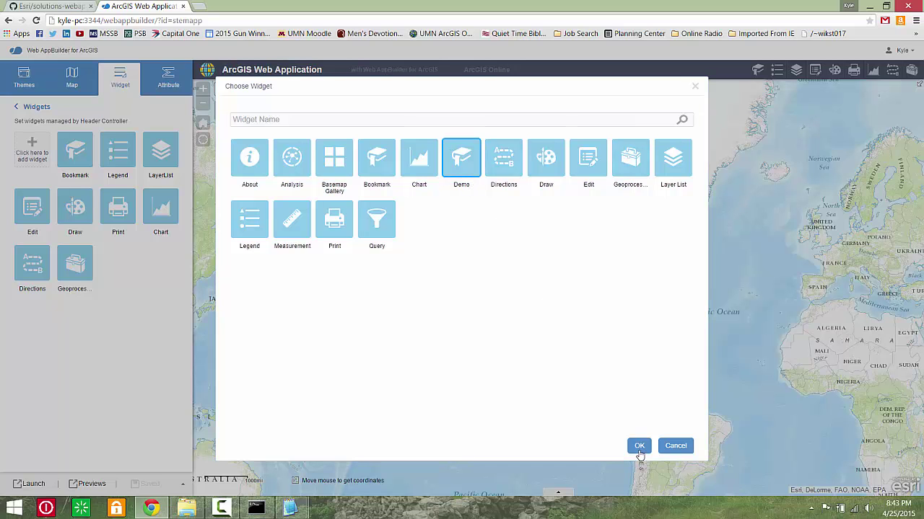
{"action": "left_click", "coordinate": [639, 450]}
{"action": "left_click", "coordinate": [639, 446]}
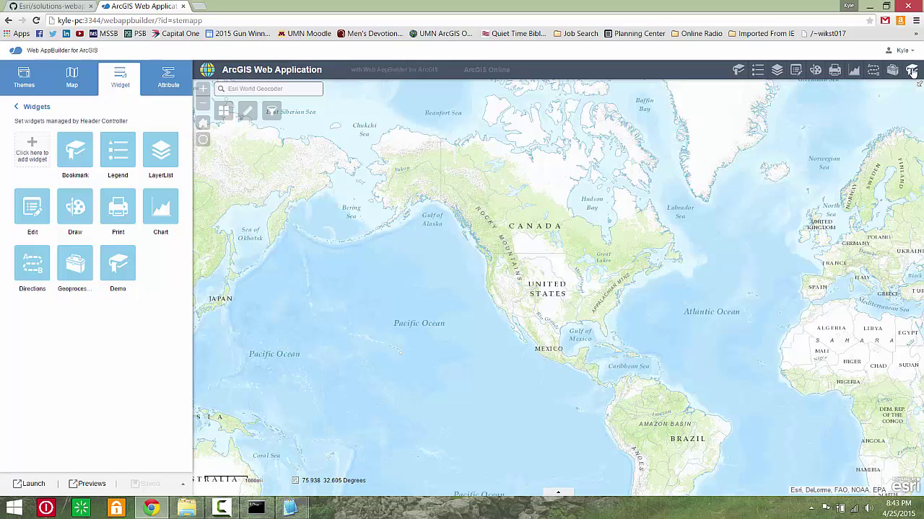
Step: Confirm the Demo panel shows the new labels and 'My widget text', then minimize Chrome and the console
{"action": "left_click", "coordinate": [912, 70]}
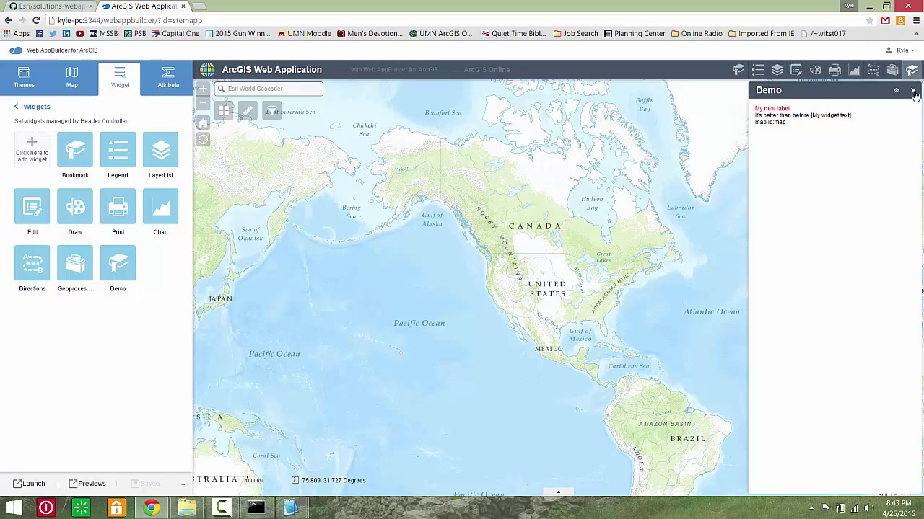
{"action": "left_click", "coordinate": [913, 90]}
{"action": "left_click", "coordinate": [870, 5]}
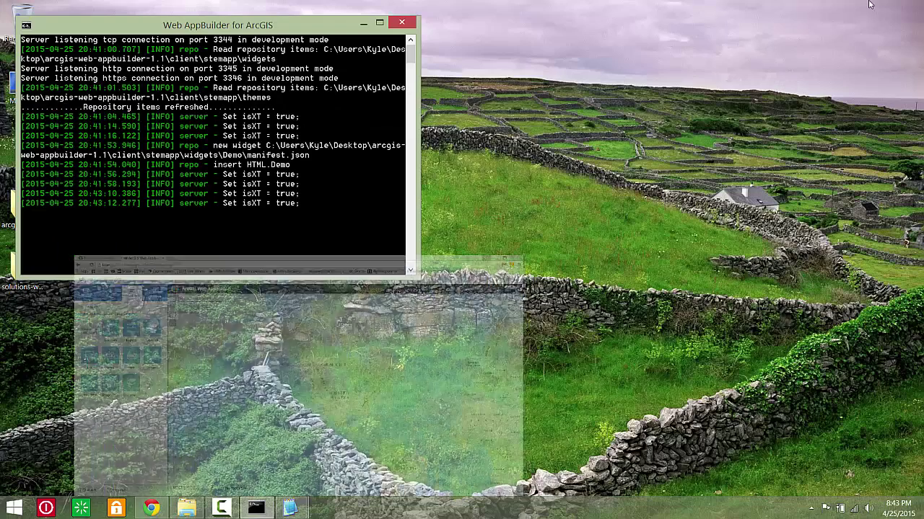
{"action": "left_click", "coordinate": [364, 23]}
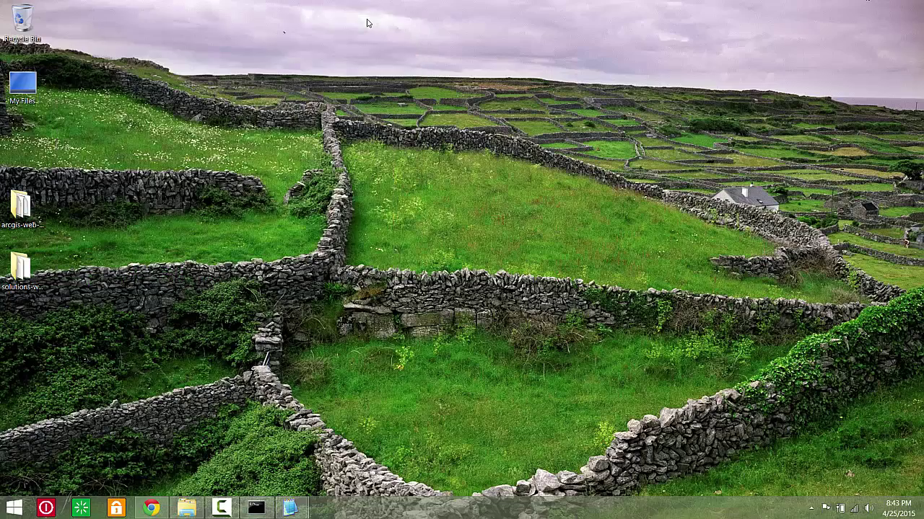
Step: Download the solutions-webappbuilder-widgets repository from GitHub as a ZIP
{"action": "left_click", "coordinate": [151, 508]}
{"action": "left_click", "coordinate": [29, 7]}
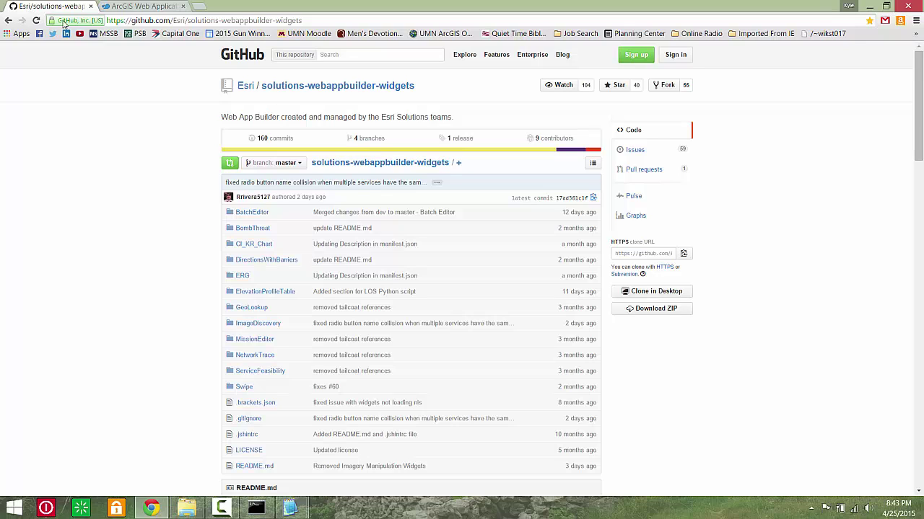
{"action": "left_click", "coordinate": [659, 308]}
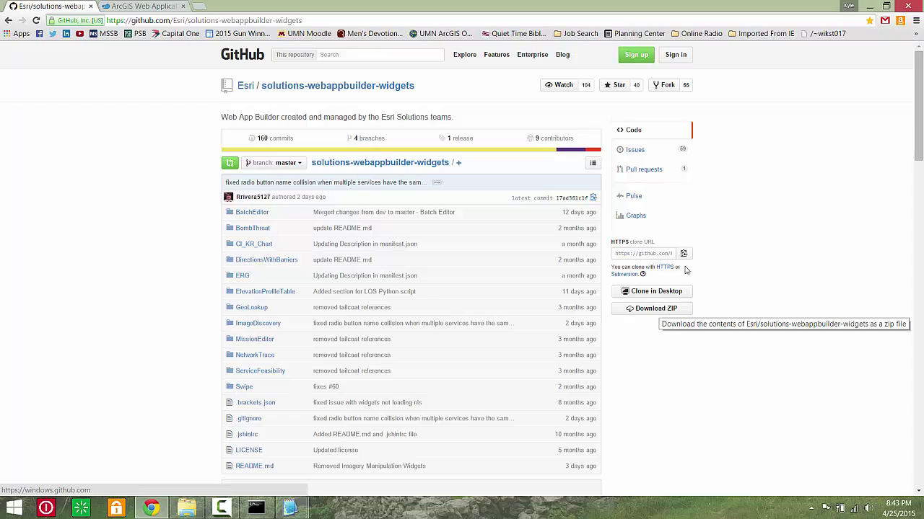
{"action": "left_click", "coordinate": [870, 7]}
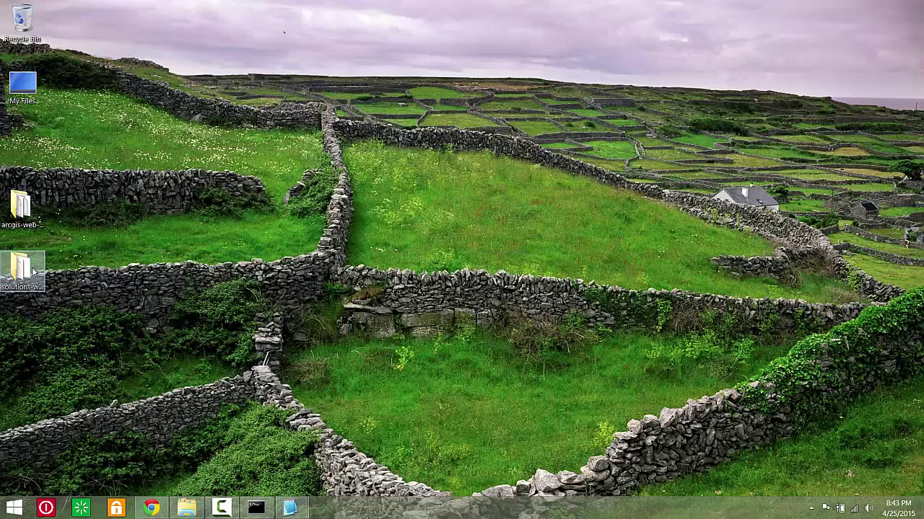
Step: Copy the ERG widget folder from the extracted solutions-webappbuilder-widgets-master folder
{"action": "double_click", "coordinate": [34, 272]}
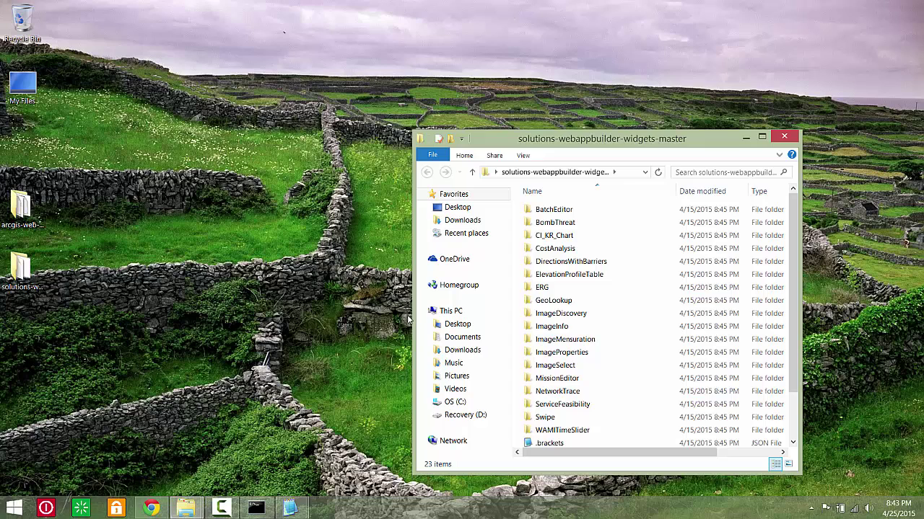
{"action": "left_click", "coordinate": [566, 288]}
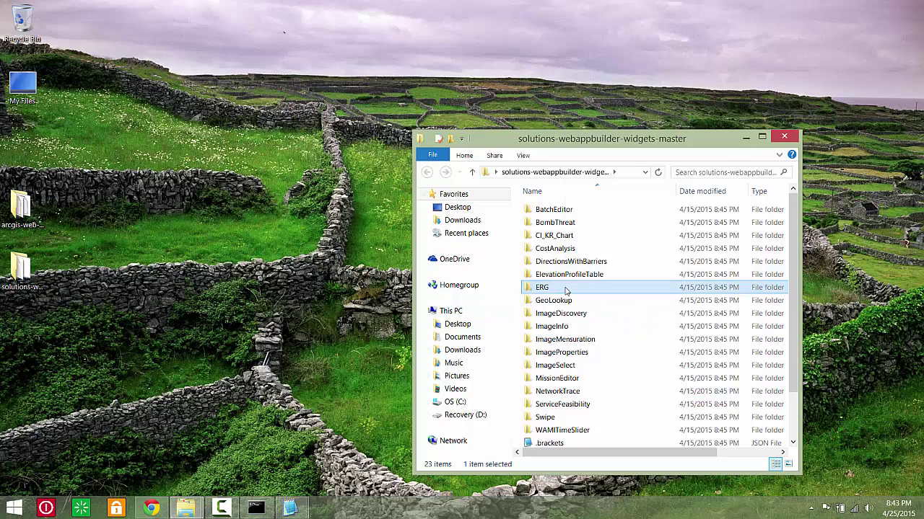
{"action": "right_click", "coordinate": [566, 290]}
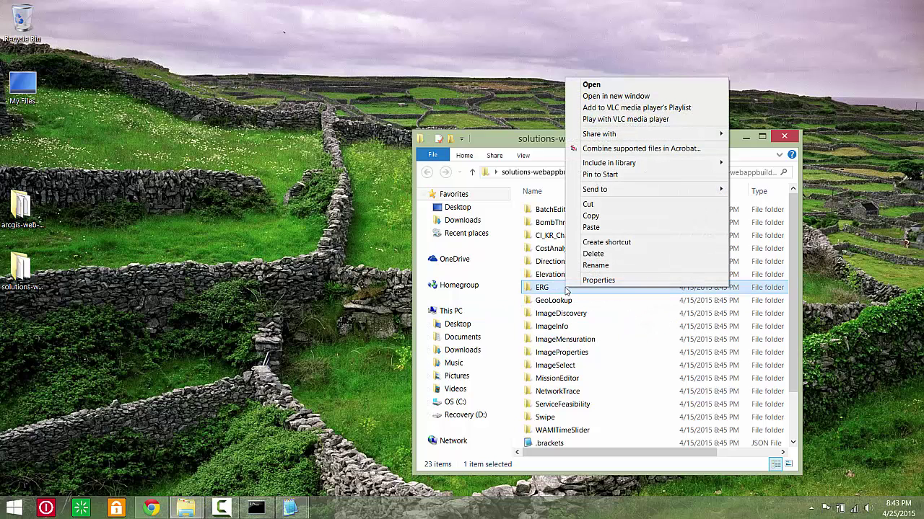
{"action": "left_click", "coordinate": [591, 216]}
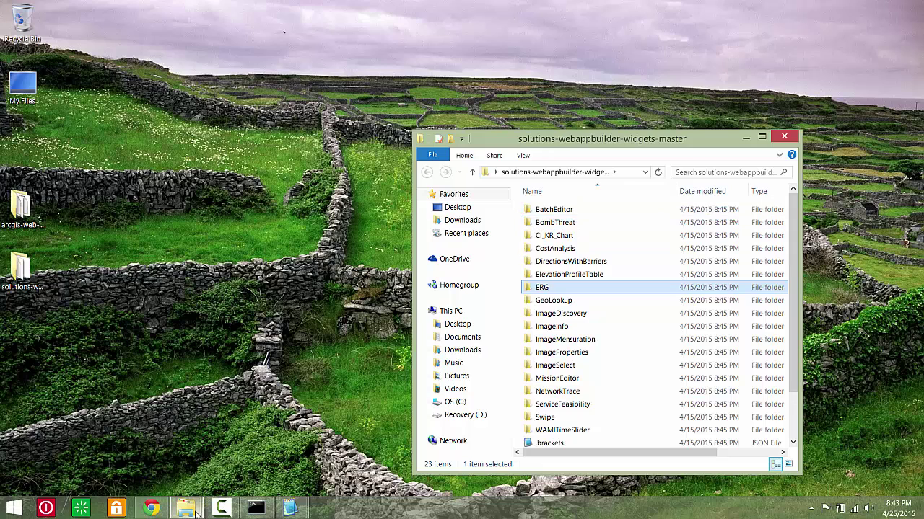
Step: Paste the ERG folder into client\stemapp\widgets
{"action": "mouse_move", "coordinate": [185, 508]}
{"action": "left_click", "coordinate": [159, 463]}
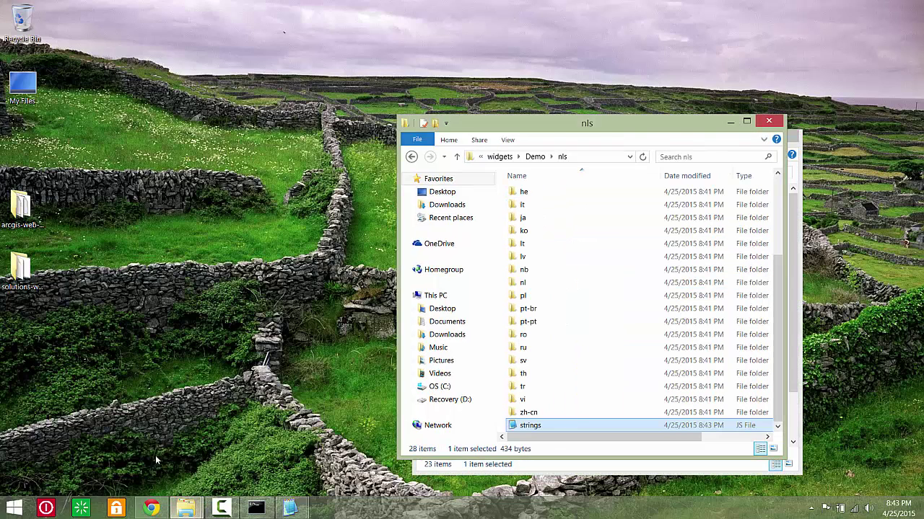
{"action": "left_click", "coordinate": [412, 158]}
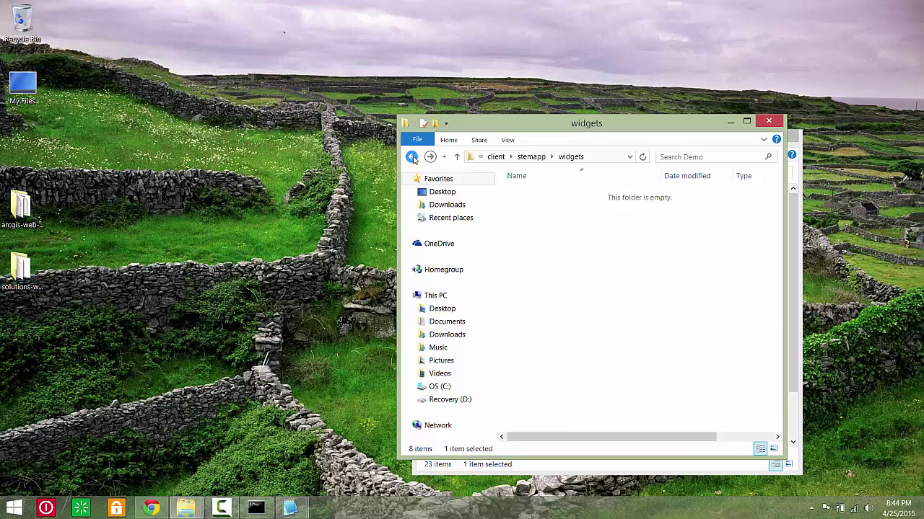
{"action": "scroll", "coordinate": [580, 368], "scroll_direction": "down", "scroll_amount": 5}
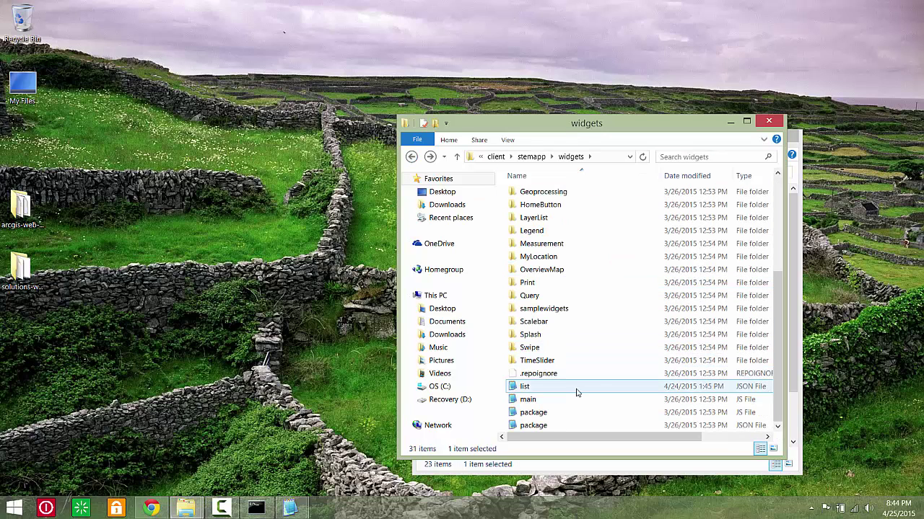
{"action": "right_click", "coordinate": [577, 392]}
{"action": "left_click", "coordinate": [603, 315]}
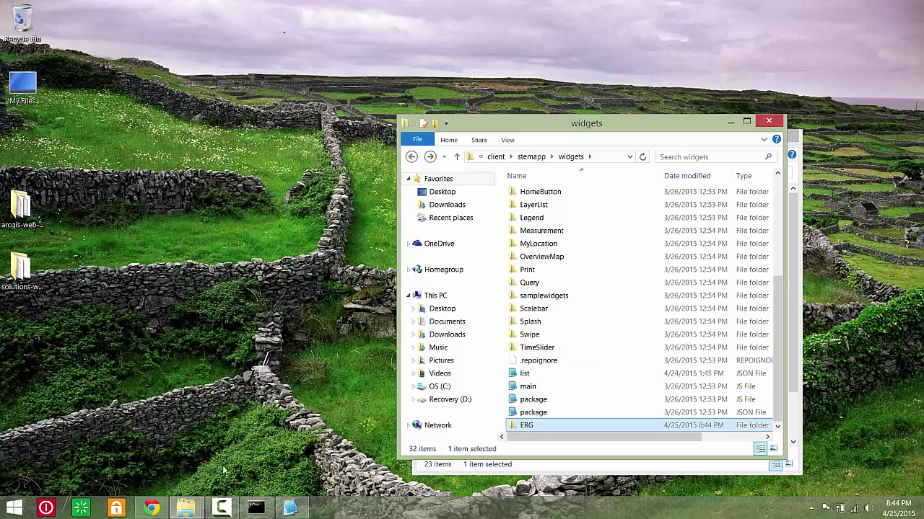
Step: Return to the Web AppBuilder browser tab and reload the builder to pick up the new widget
{"action": "left_click", "coordinate": [157, 509]}
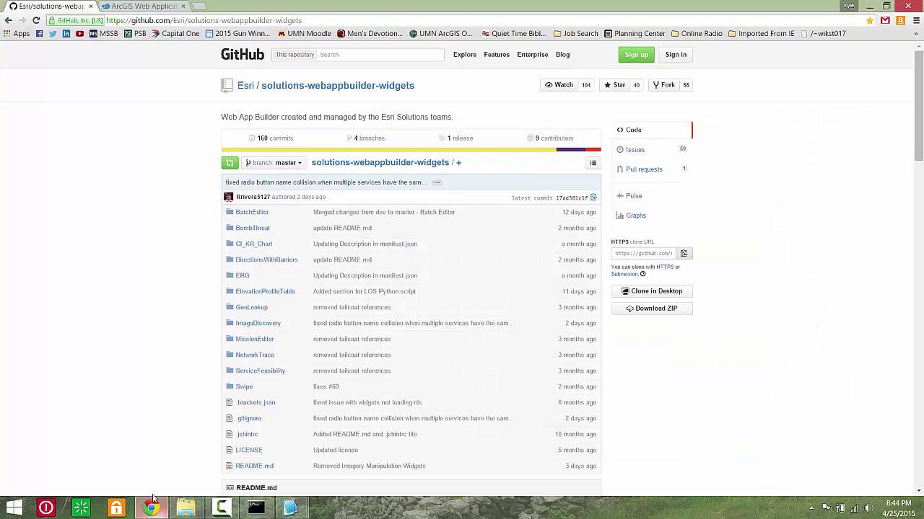
{"action": "left_click", "coordinate": [137, 8]}
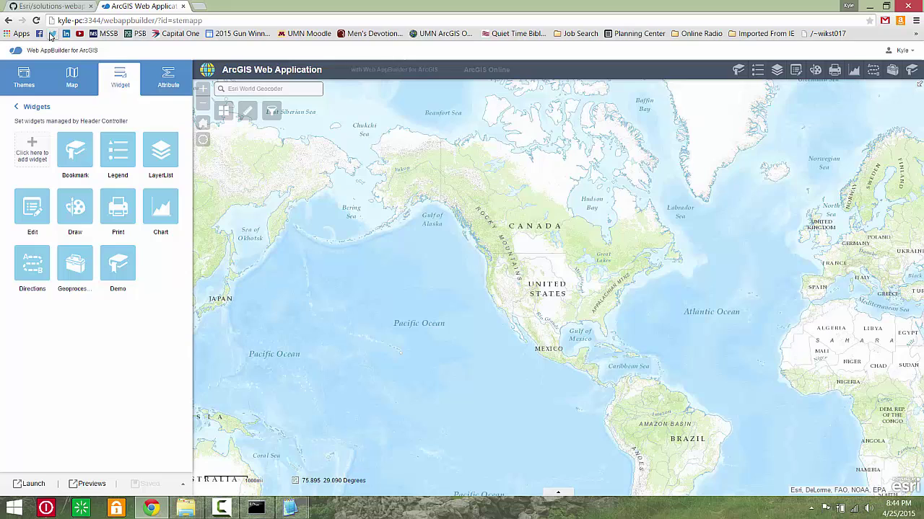
{"action": "left_click", "coordinate": [36, 20]}
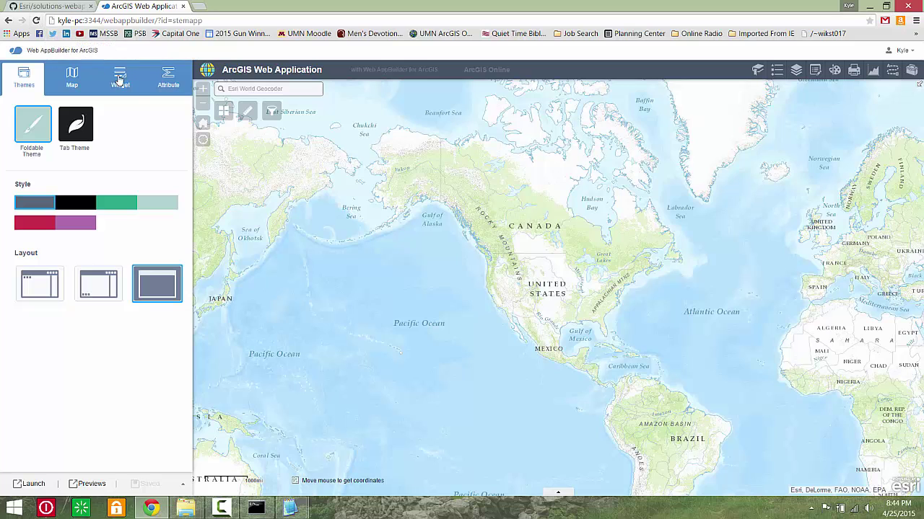
Step: Add the ERG widget to the Header Controller widgets, accepting its default configuration
{"action": "left_click", "coordinate": [119, 79]}
{"action": "left_click", "coordinate": [87, 120]}
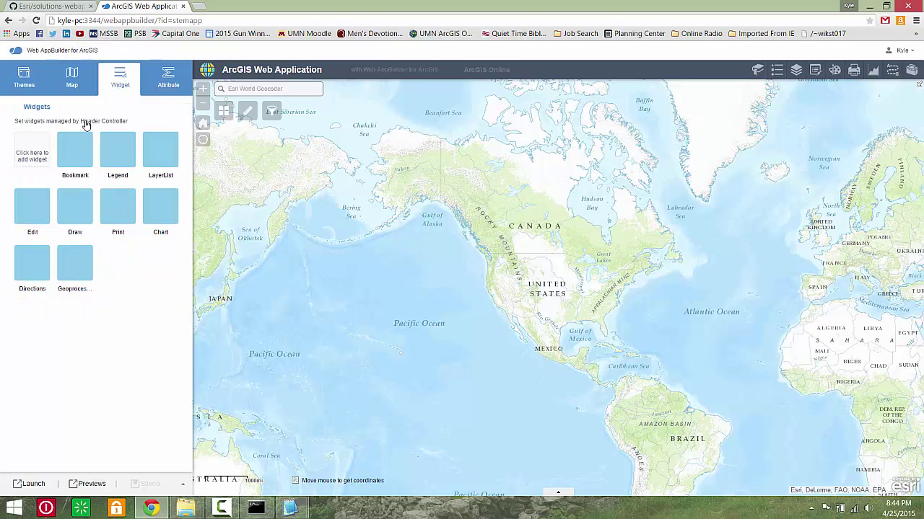
{"action": "left_click", "coordinate": [38, 160]}
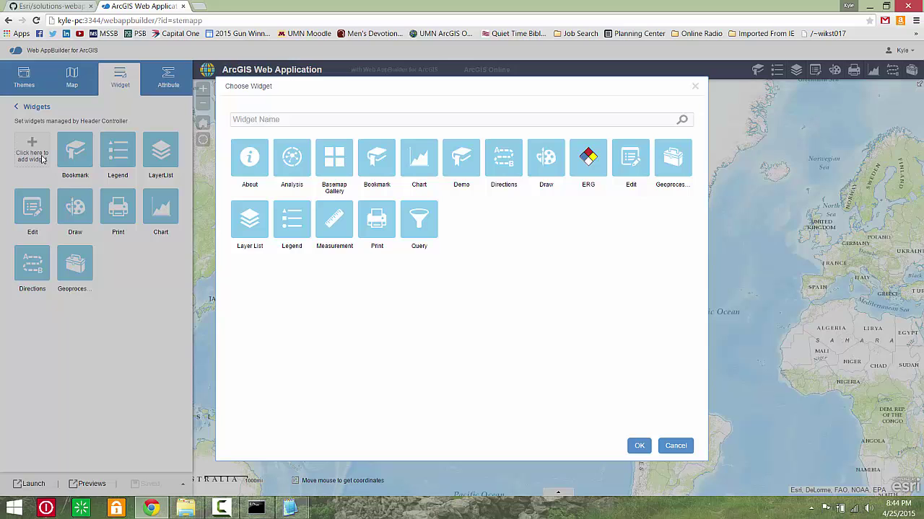
{"action": "left_click", "coordinate": [590, 168]}
{"action": "left_click", "coordinate": [640, 446]}
{"action": "left_click", "coordinate": [639, 446]}
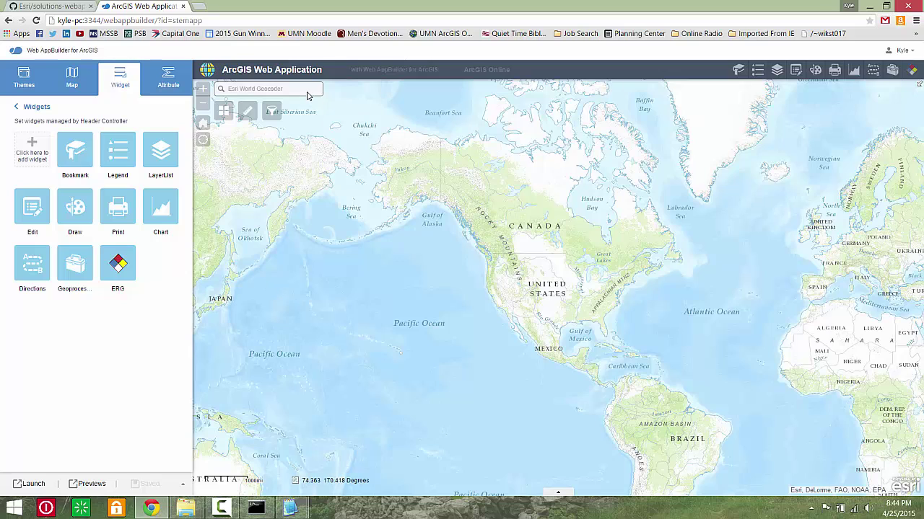
Step: Search for Minneapolis, zoom the map there, and dismiss the location popup
{"action": "type", "text": "Minneapolis"}
{"action": "key", "text": "Return"}
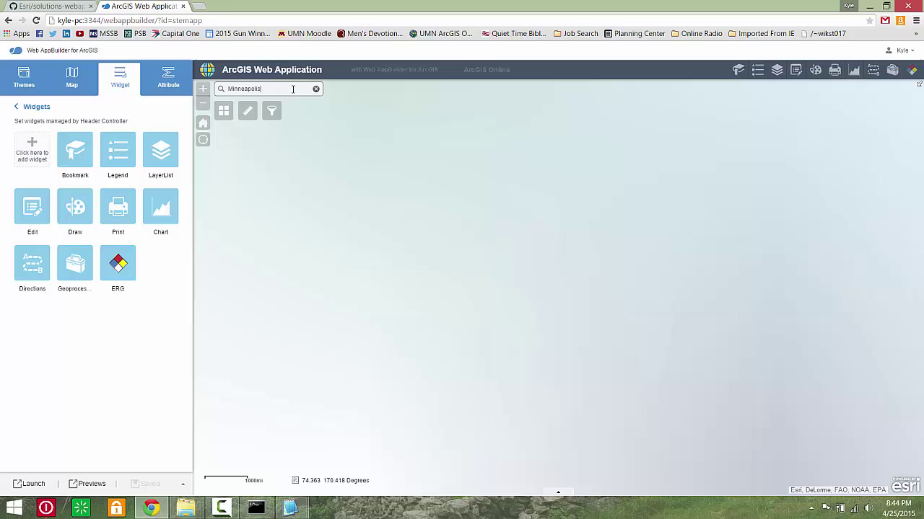
{"action": "left_click", "coordinate": [751, 276]}
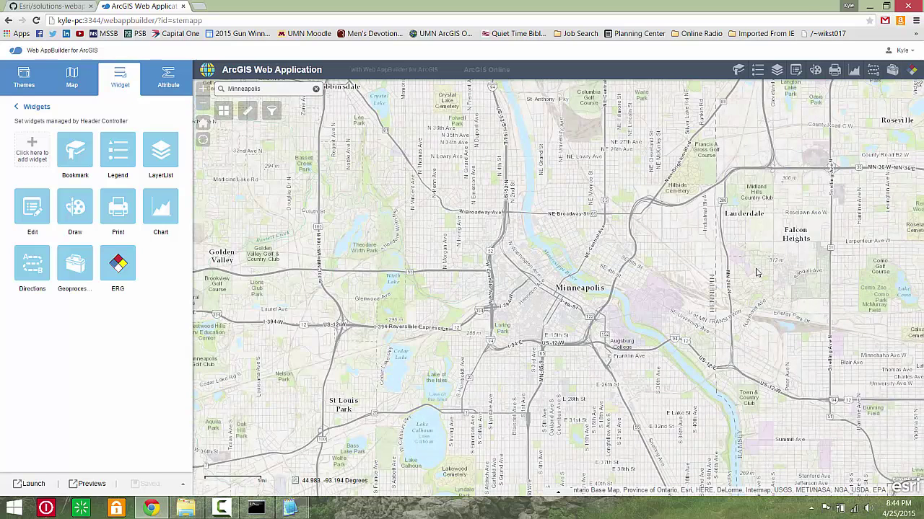
Step: In the ERG widget, place a spill point at Broadway by the river and look up wind info
{"action": "left_click", "coordinate": [912, 71]}
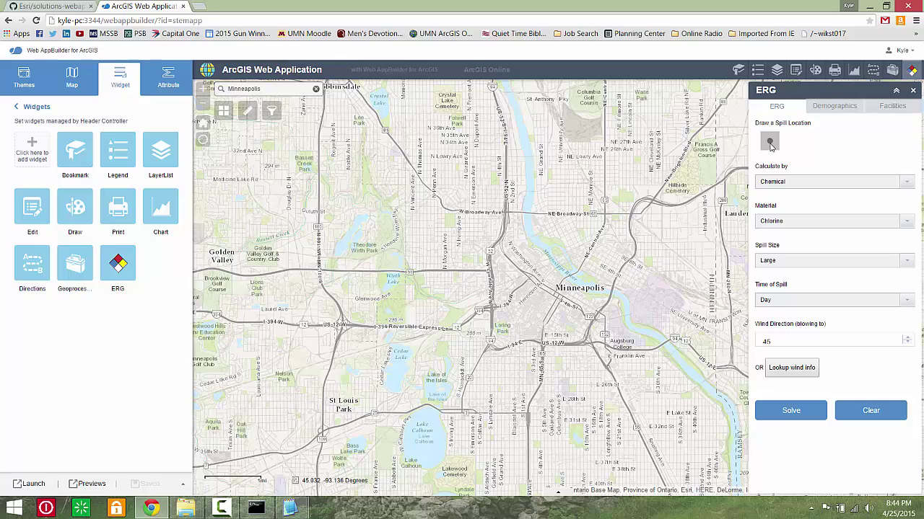
{"action": "left_click", "coordinate": [762, 148]}
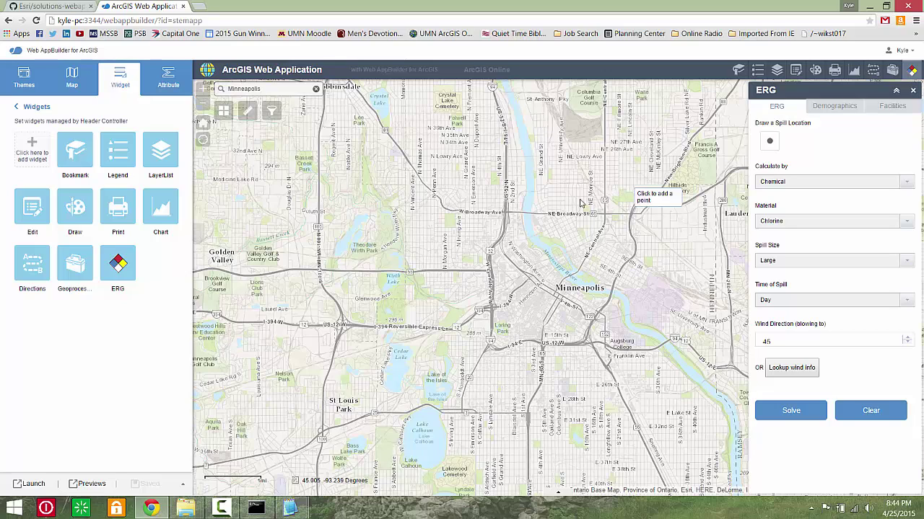
{"action": "left_click", "coordinate": [526, 215]}
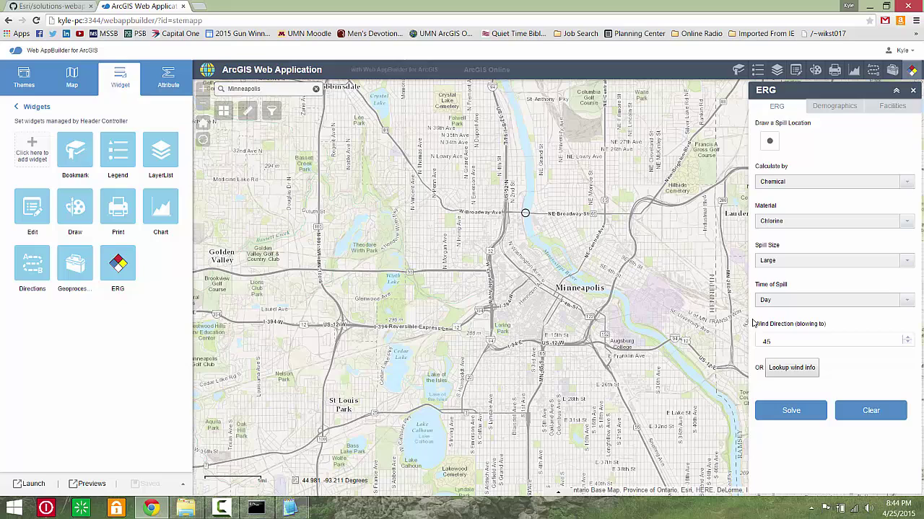
{"action": "left_click", "coordinate": [784, 371]}
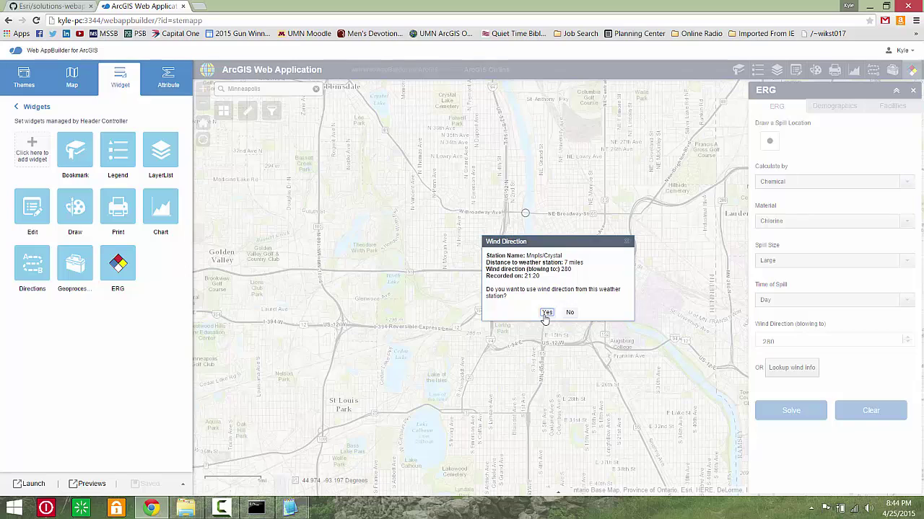
Step: Accept the 280 wind direction, solve the ERG spill zone, and show the desktop
{"action": "left_click", "coordinate": [545, 315]}
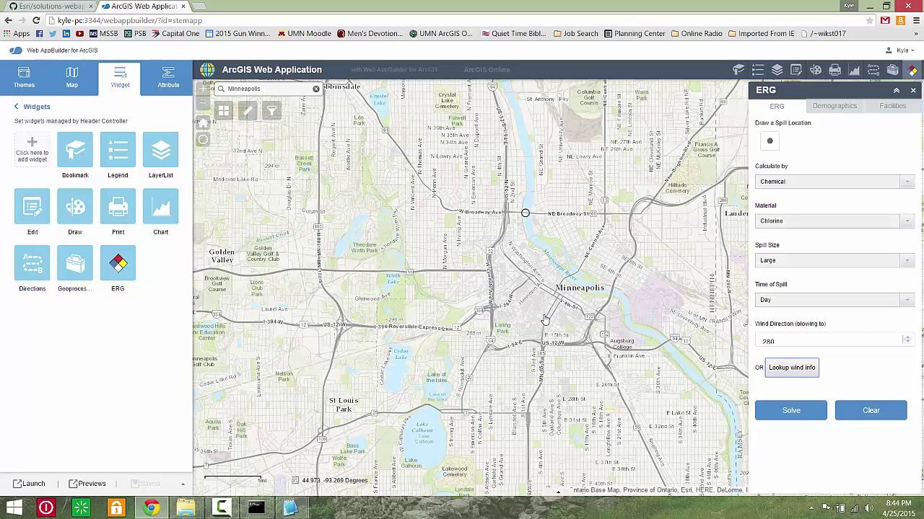
{"action": "left_click", "coordinate": [792, 412]}
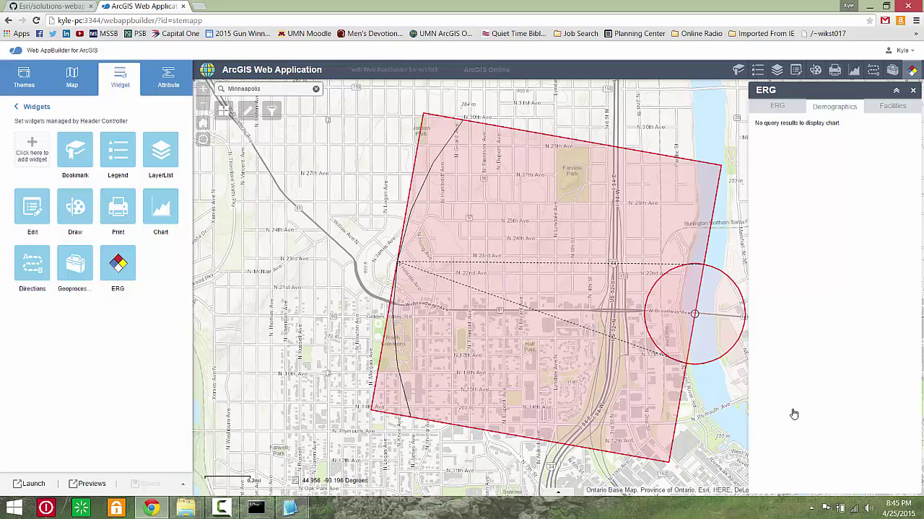
{"action": "key", "text": "super+d"}
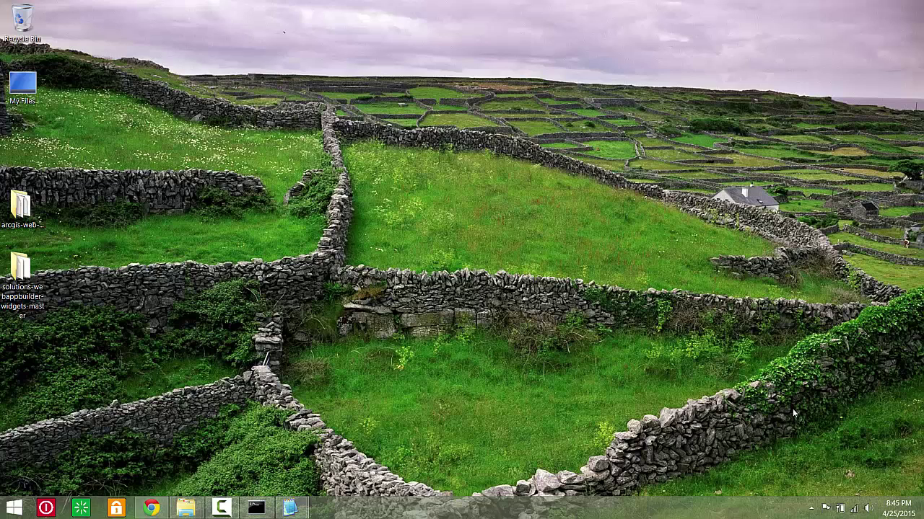